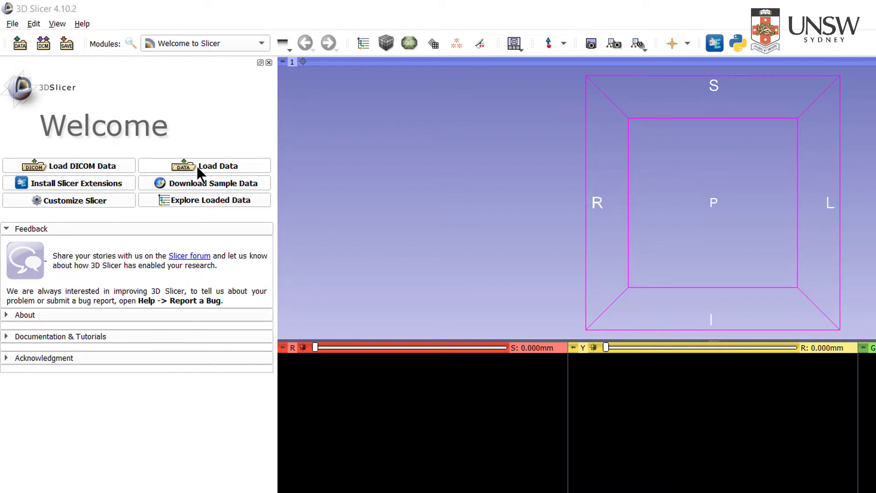
Step: Add New Stack_Stack_0000.png from C:\MECH9660\Slicer\Slicer to the list of data files to load
left_click(206, 170)
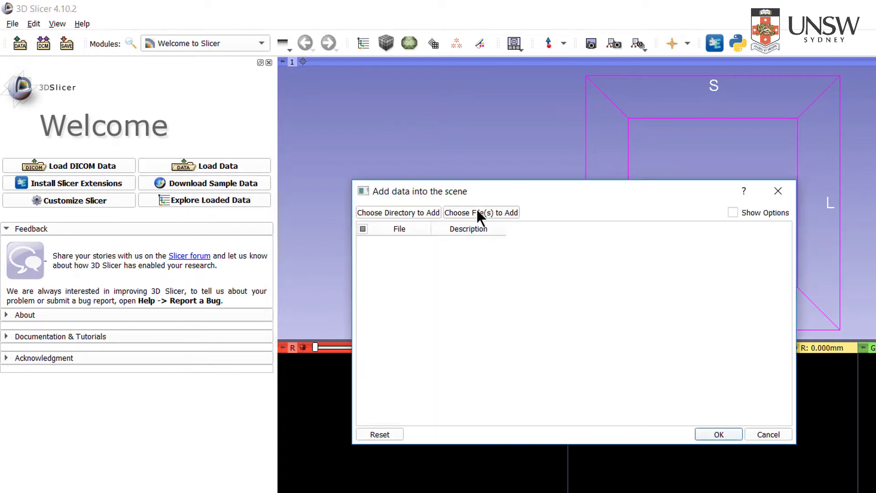
left_click(478, 213)
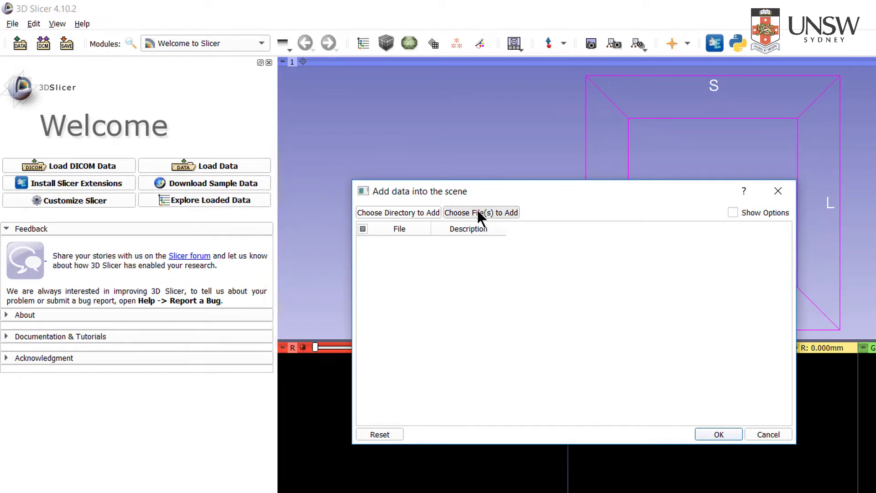
left_click(699, 217)
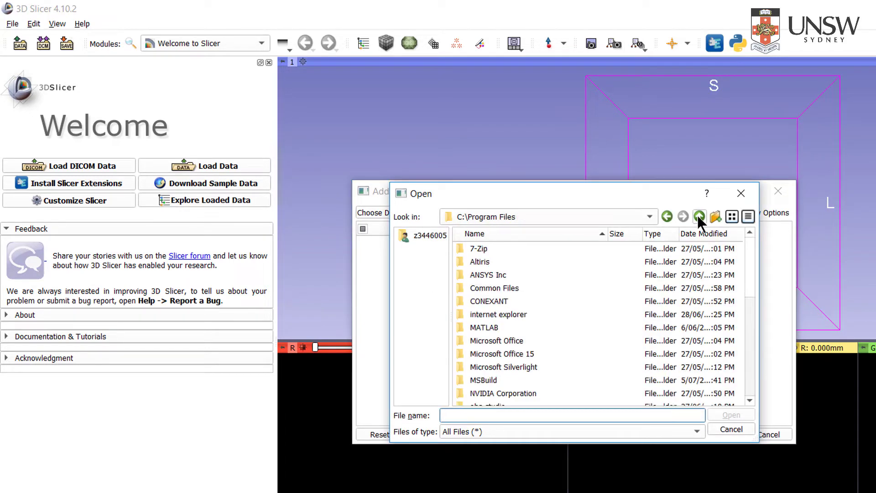
left_click(699, 216)
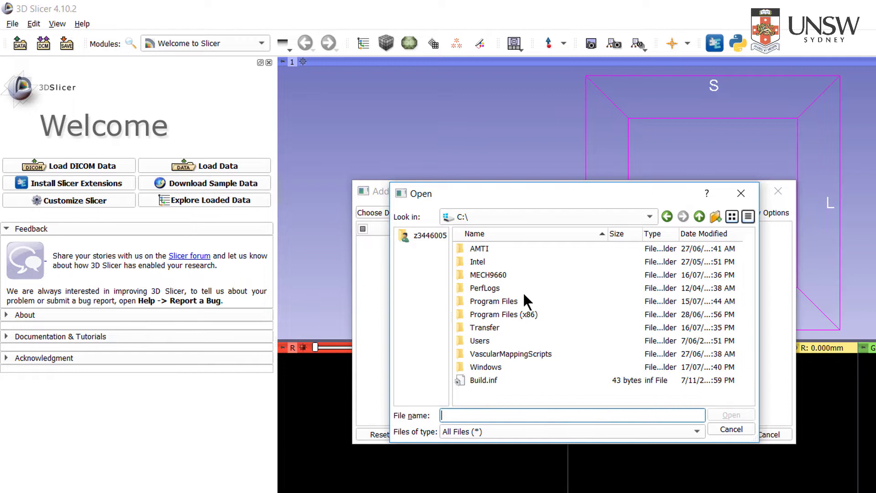
double_click(495, 274)
double_click(480, 273)
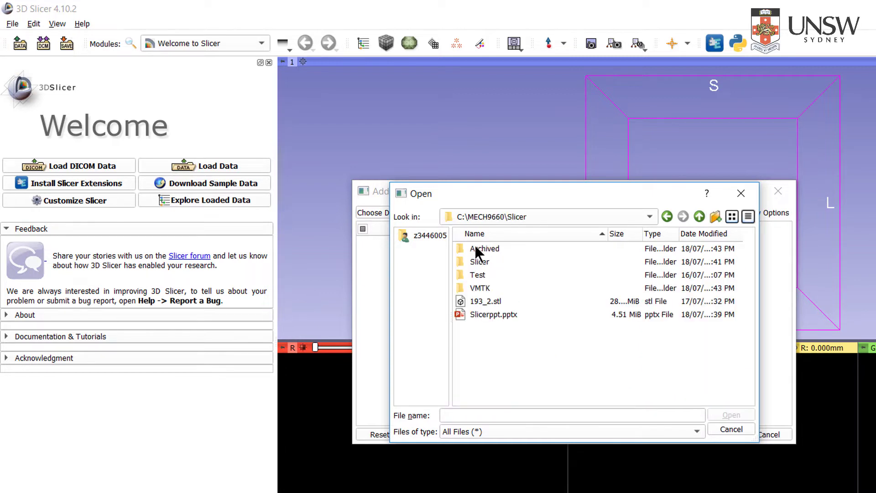
double_click(481, 262)
left_click(489, 250)
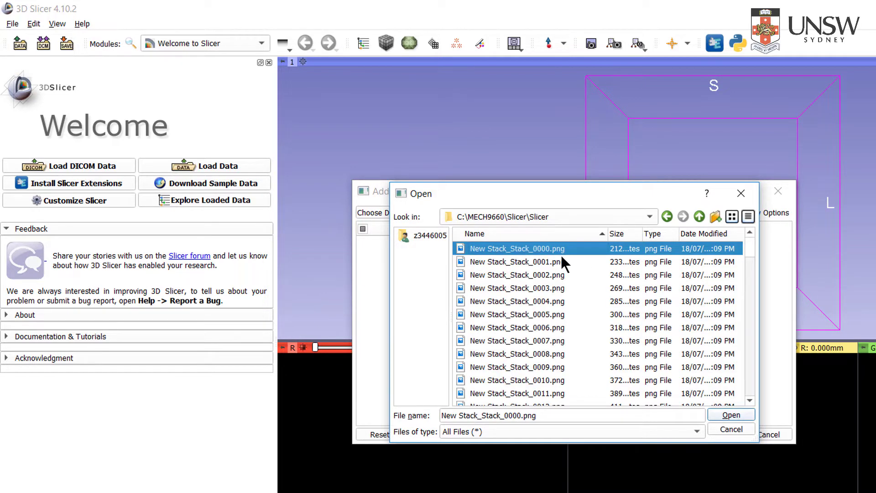
left_click(731, 415)
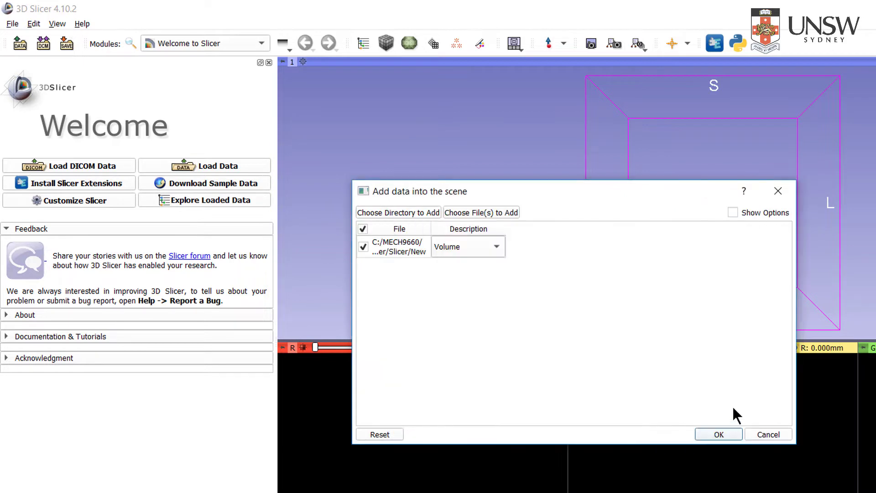
Step: Load the image as a full stack volume with Single File disabled, and adjust the red slice's brightness and contrast
left_click(735, 208)
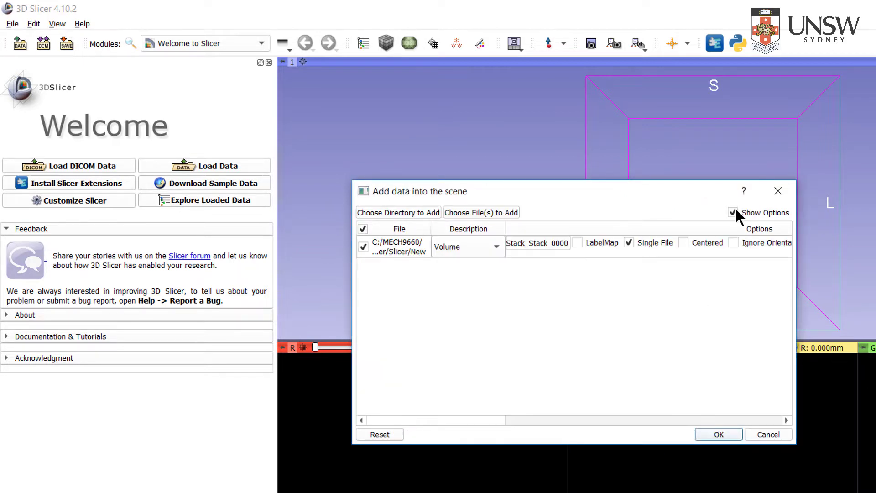
left_click(628, 242)
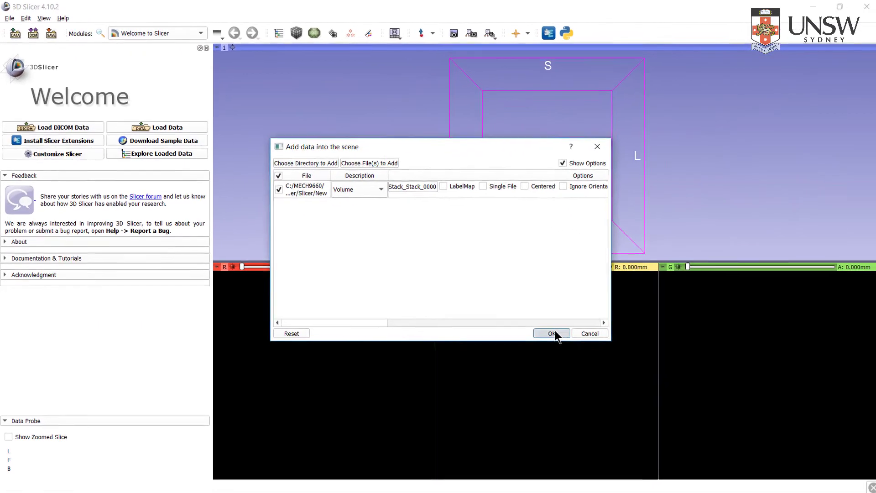
left_click(723, 433)
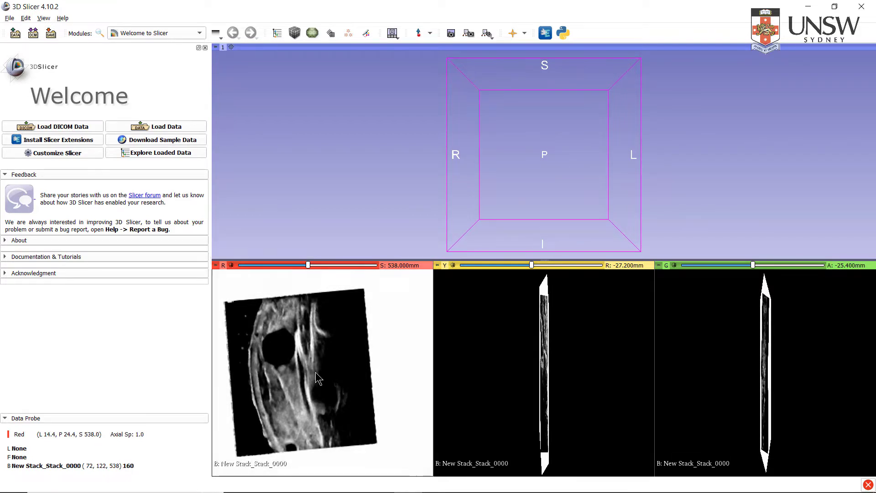
left_click_drag(307, 376, 366, 368)
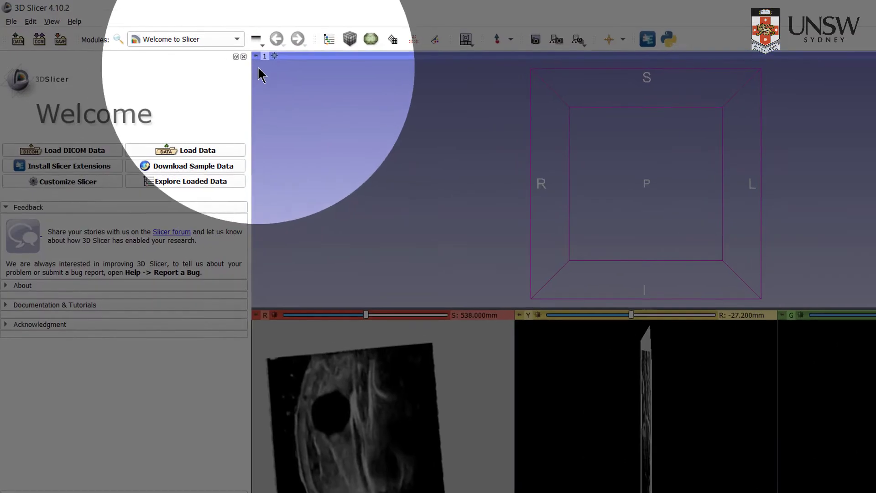
Step: Show the Axes orientation marker in the 3D view and set the view layout to Conventional
mouse_move(215, 47)
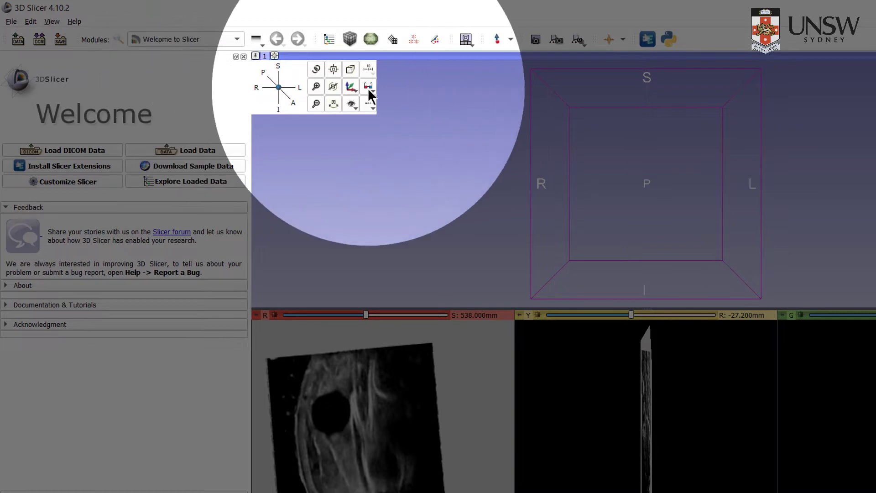
left_click(354, 89)
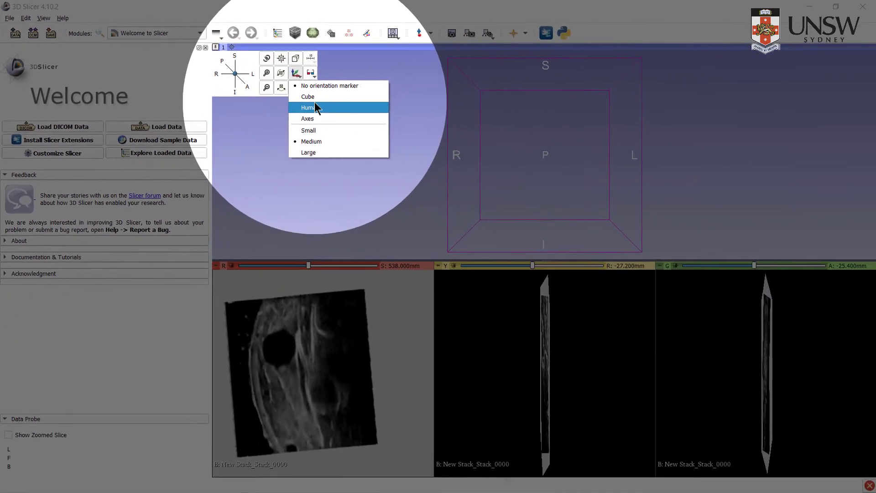
left_click(323, 119)
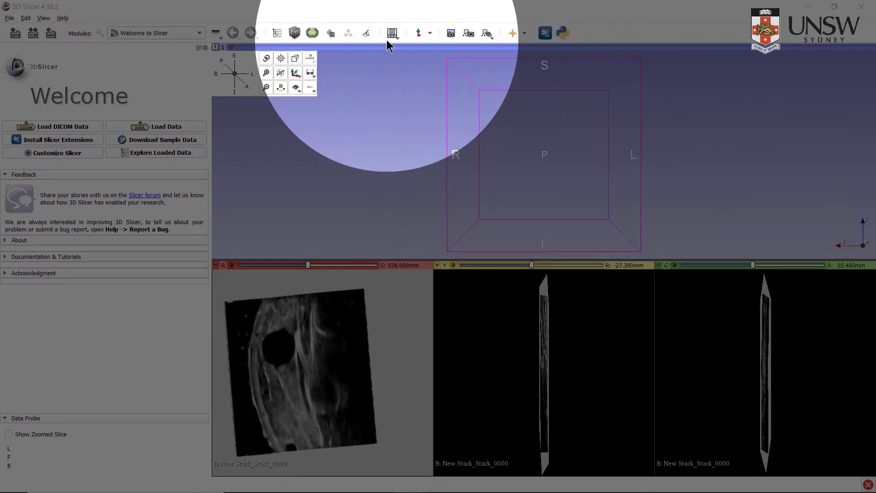
left_click(391, 35)
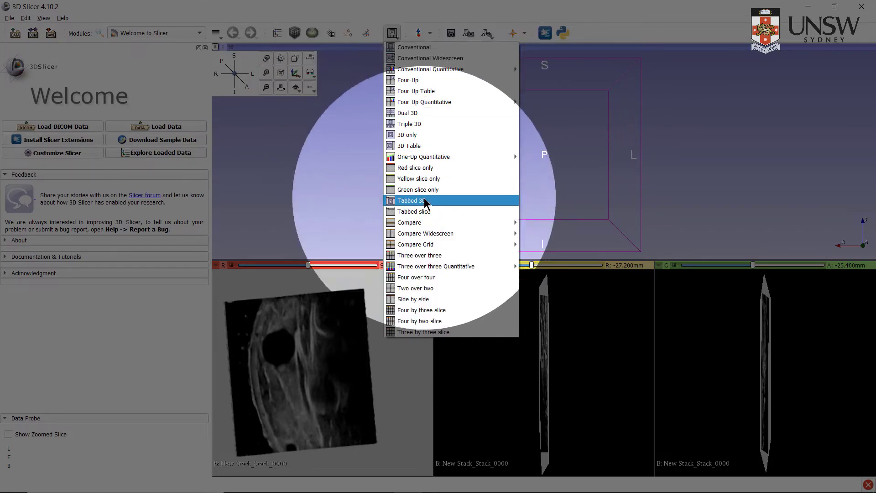
left_click(409, 45)
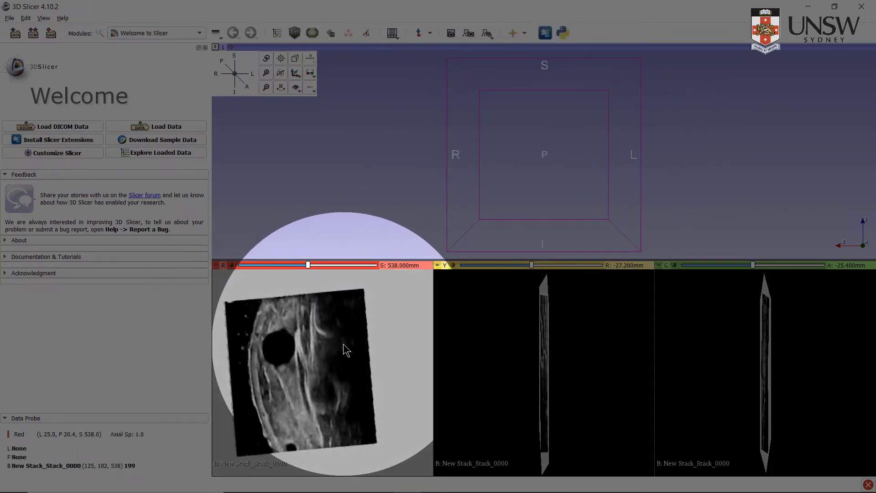
Step: In the Volumes module, set the third image spacing value of New Stack_Stack_0000 to 0.2 mm
mouse_move(217, 266)
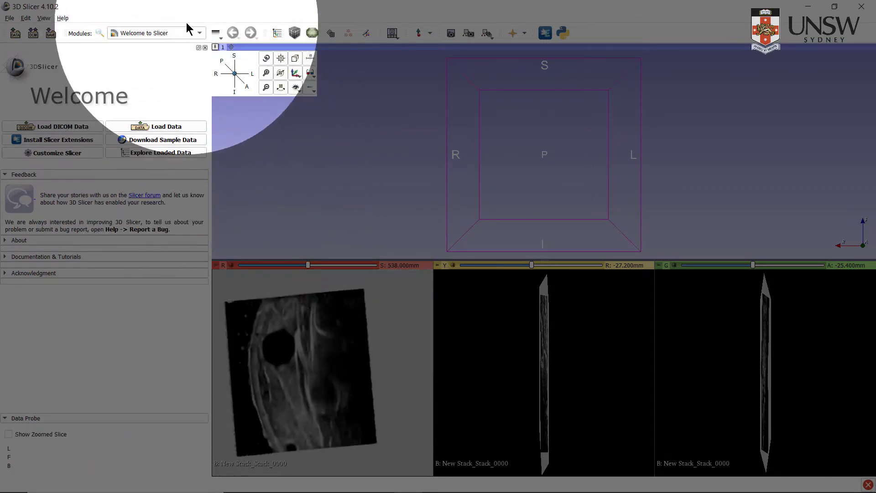
left_click(188, 33)
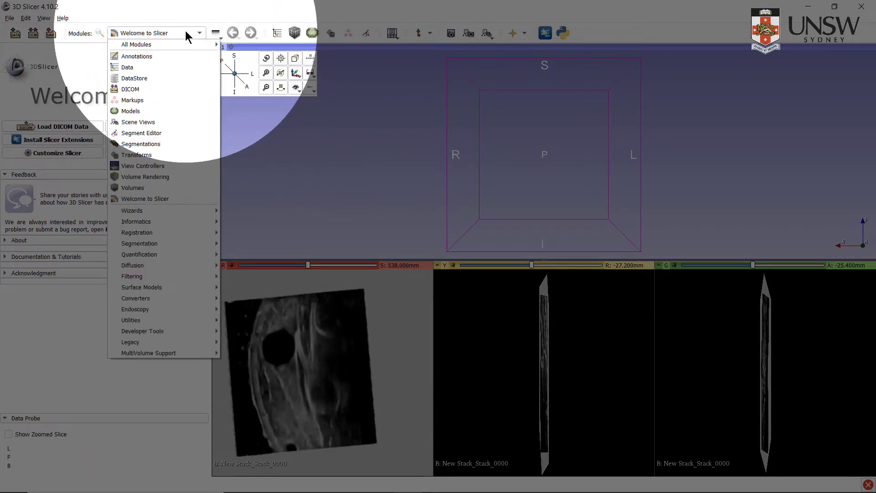
left_click(182, 188)
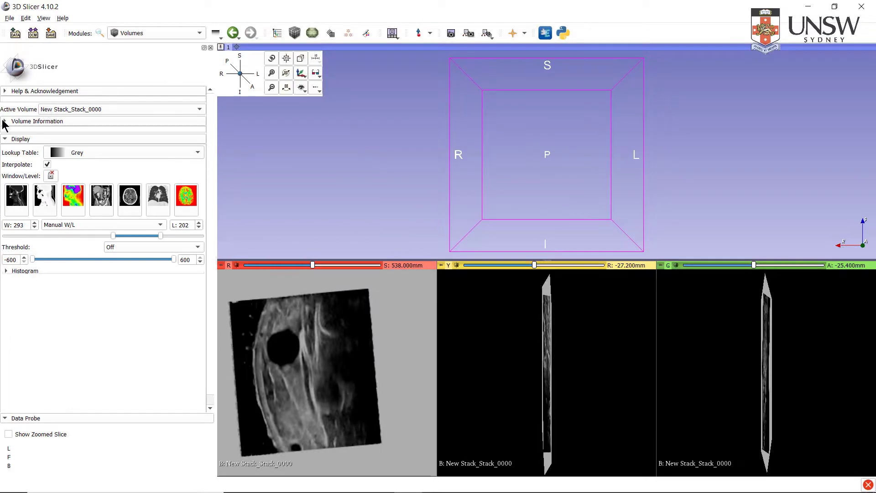
left_click(4, 121)
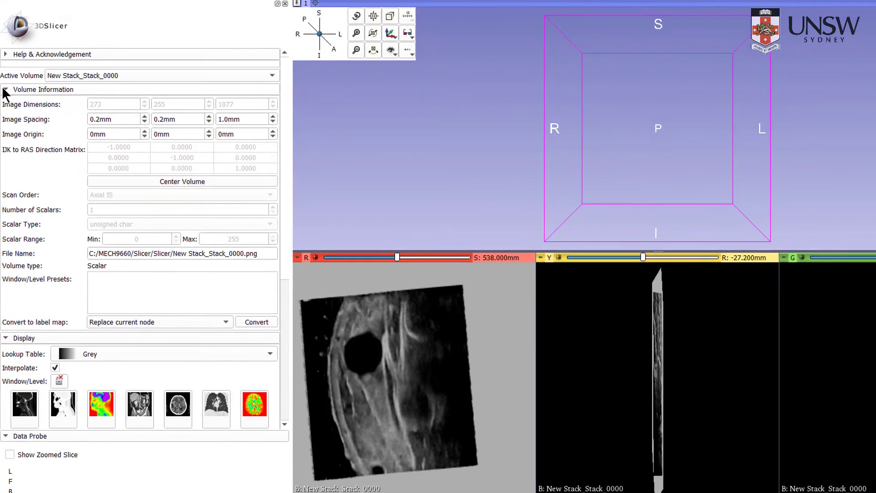
double_click(232, 120)
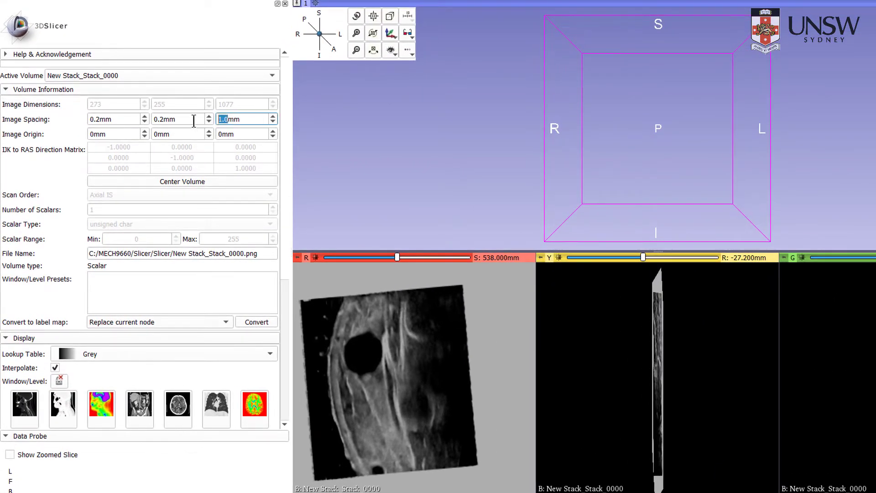
type("0.2")
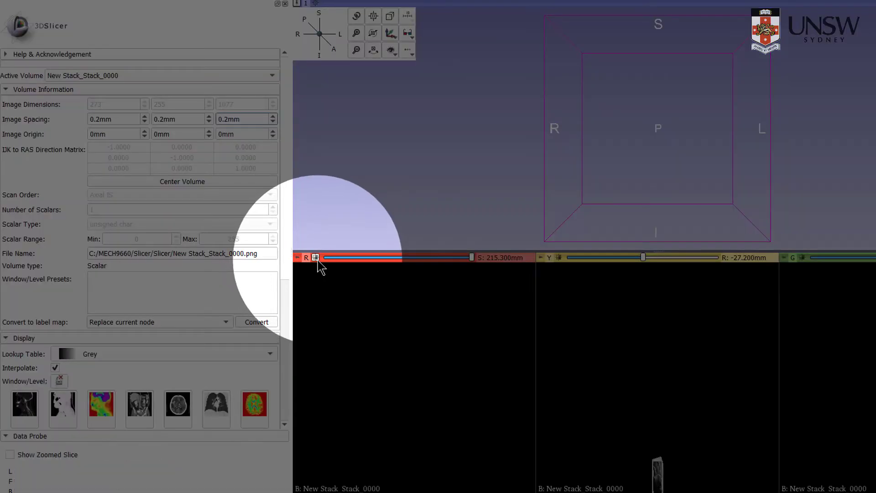
Step: Fit the red, yellow and green slice views to the volume and move the red slice to 97.9 mm
left_click(315, 258)
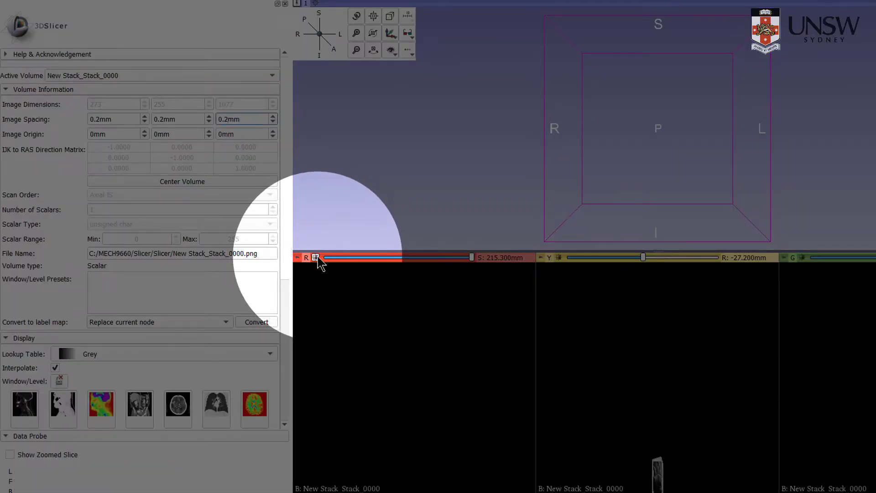
left_click(558, 257)
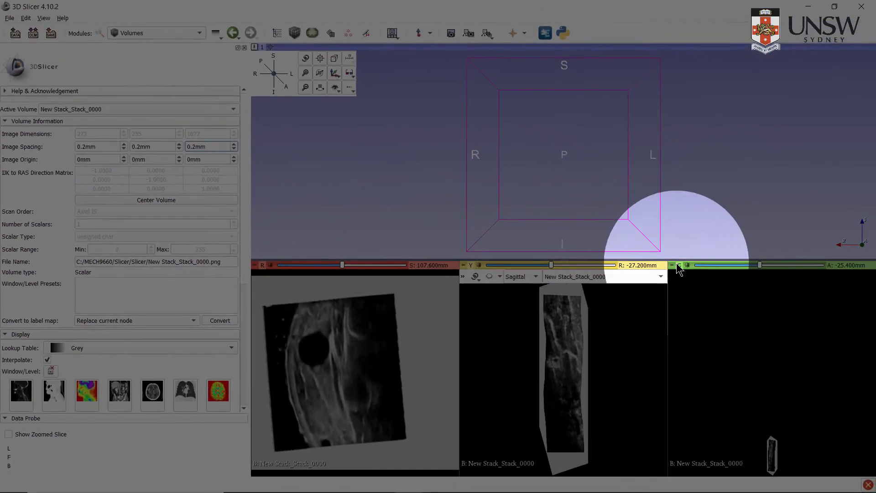
mouse_move(800, 261)
left_click(685, 277)
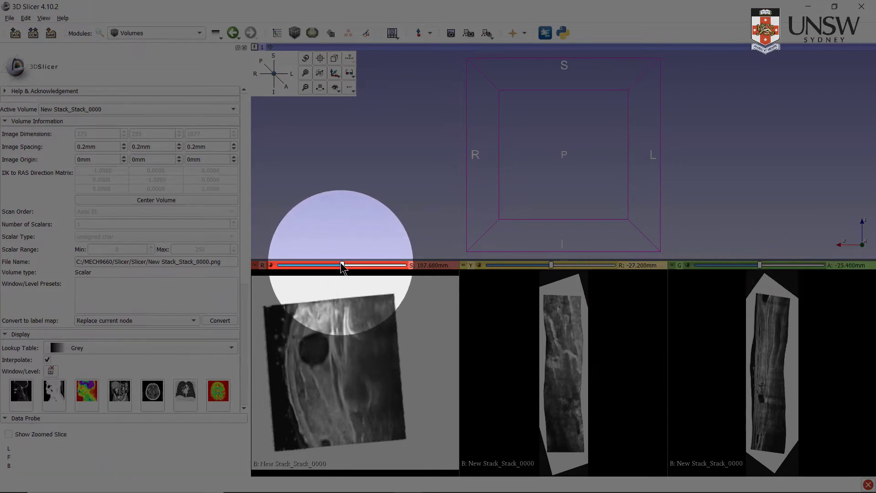
left_click_drag(342, 265, 363, 265)
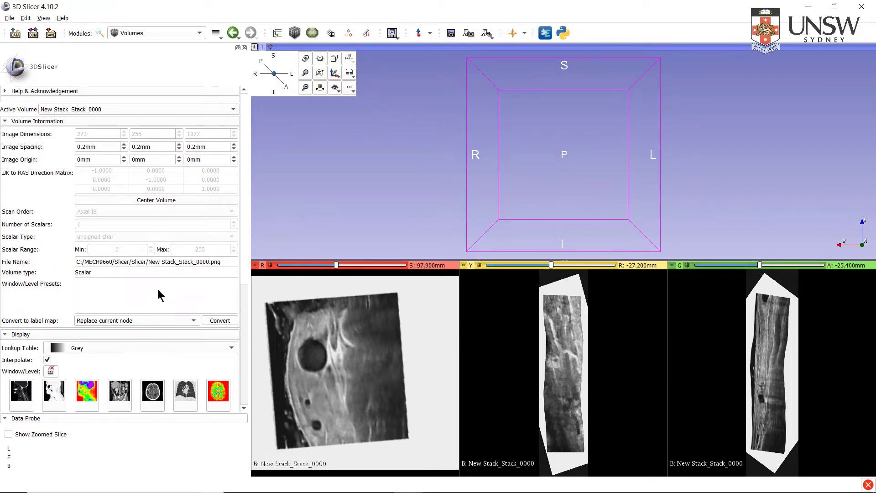
Step: Switch to the Volume Rendering module and expand its Inputs settings for New Stack_Stack_0000
scroll(160, 294, "down", 6)
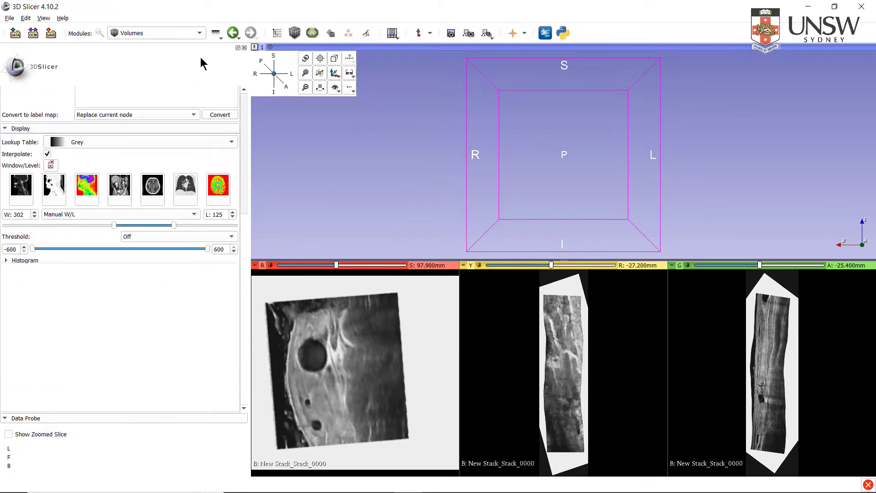
left_click(200, 34)
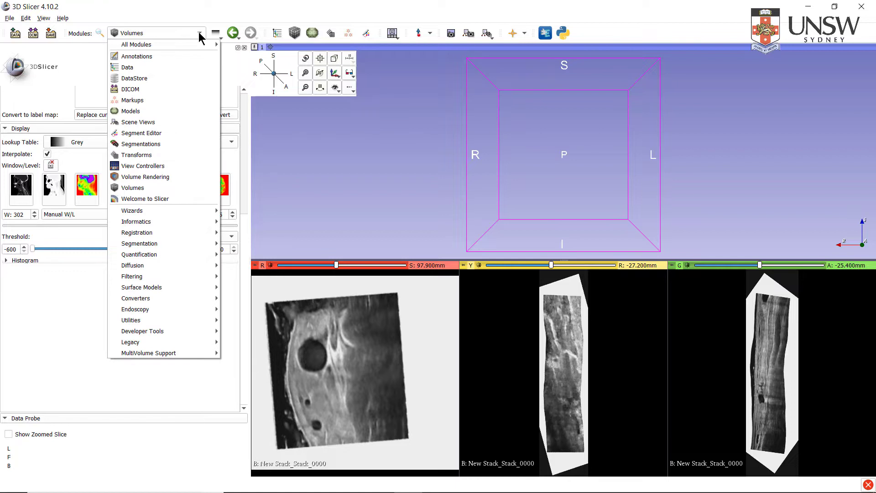
left_click(175, 177)
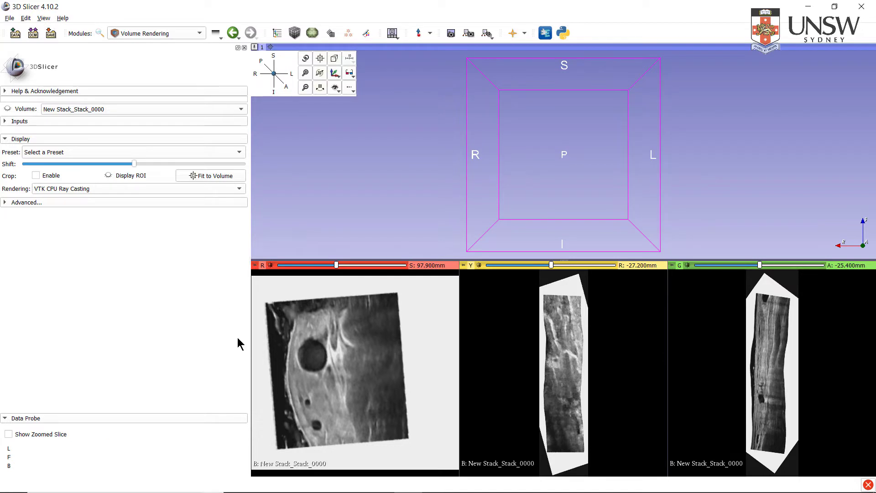
left_click(6, 122)
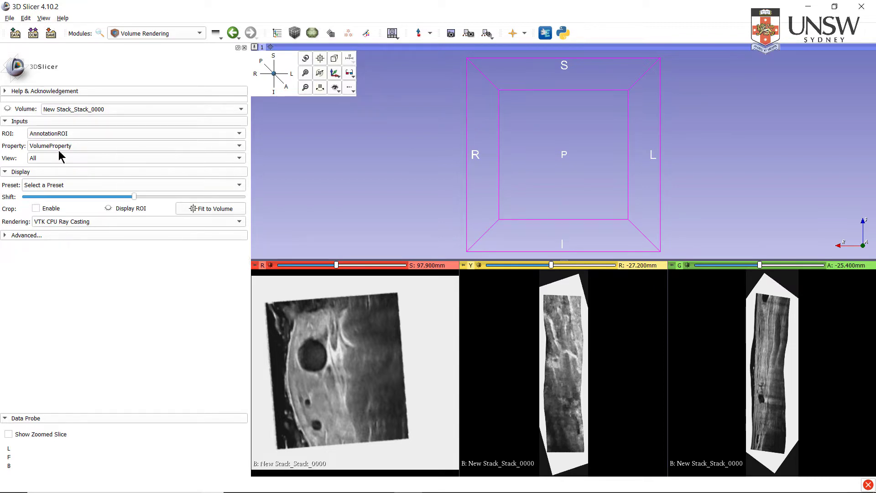
Step: In the Crop Volume module, display AnnotationROI in the views and fit it to the volume
left_click(159, 33)
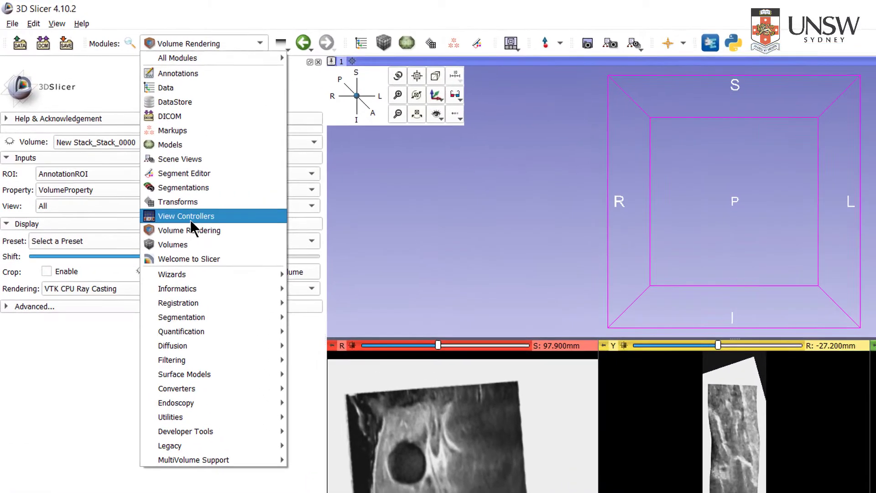
mouse_move(225, 56)
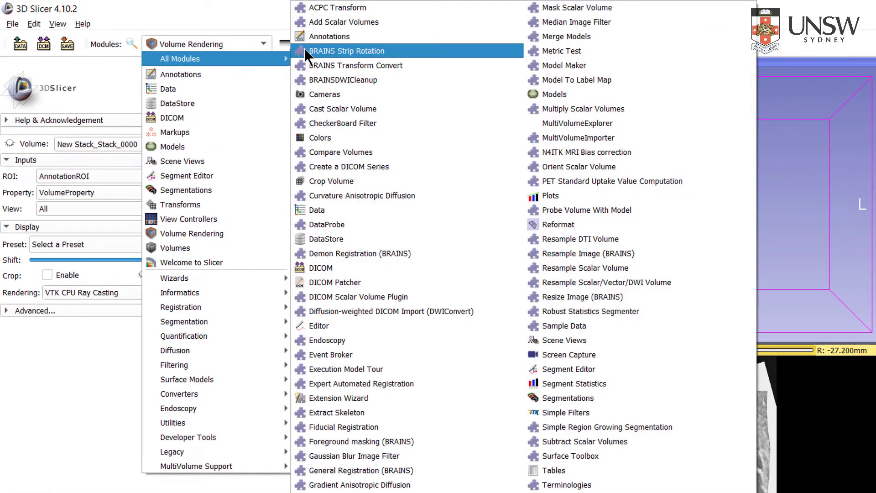
left_click(335, 180)
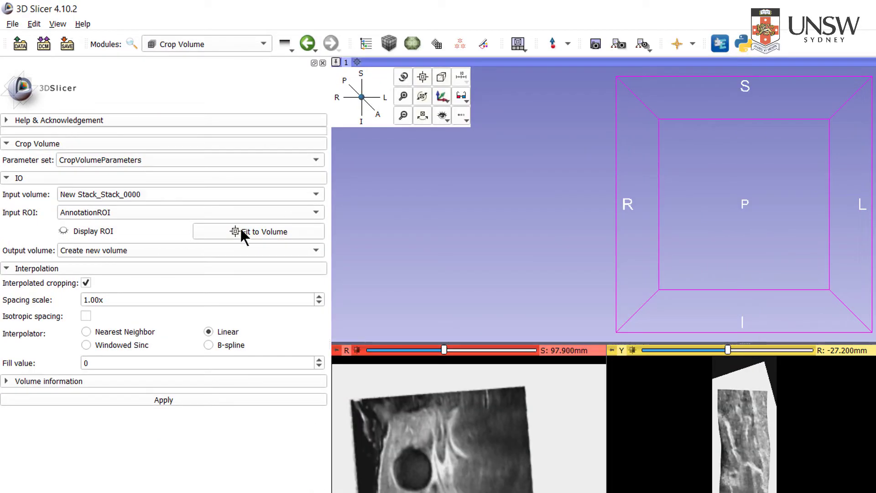
left_click(64, 231)
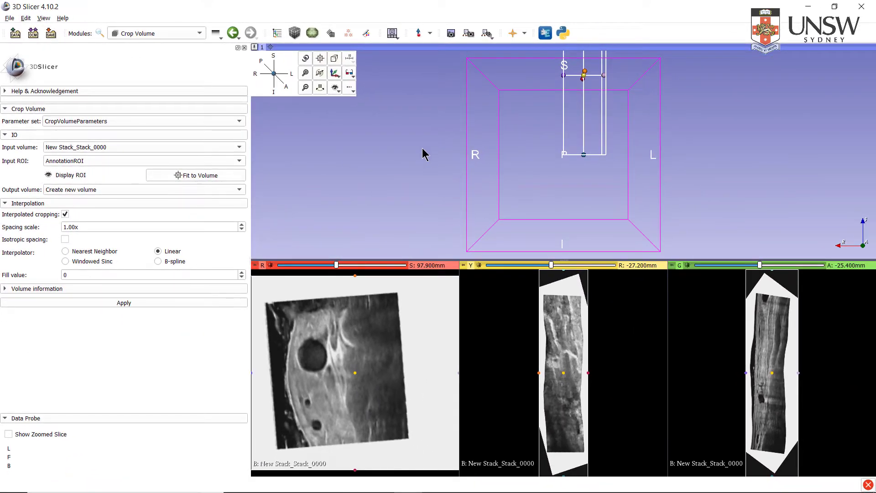
left_click(212, 176)
left_click_drag(583, 128, 777, 180)
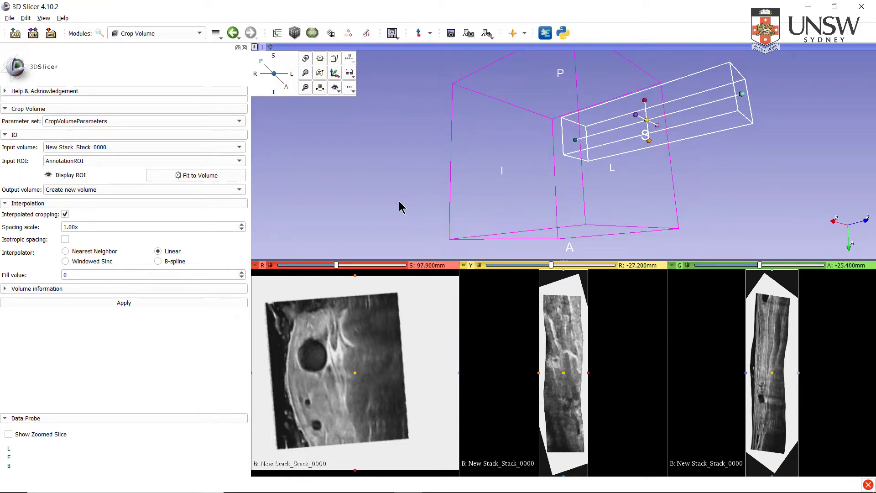
Step: Crop New Stack_Stack_0000 with AnnotationROI into a new volume and move the red slice to 132.9 mm
left_click(124, 303)
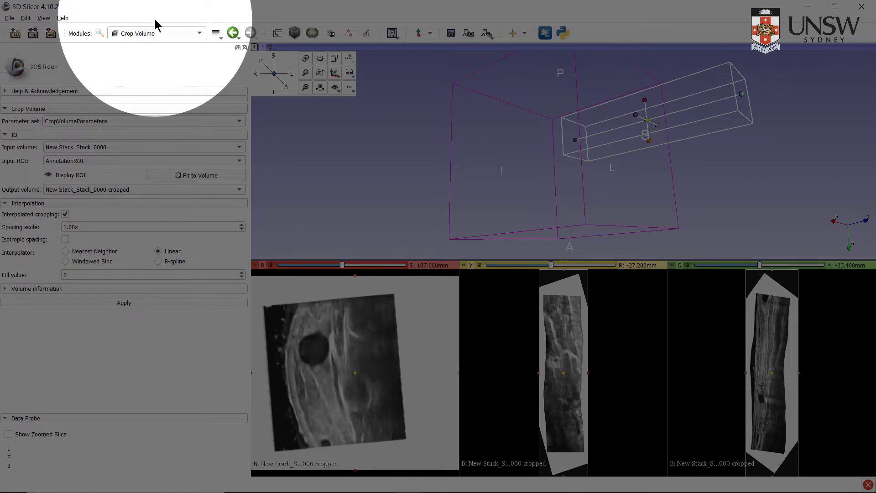
left_click(155, 34)
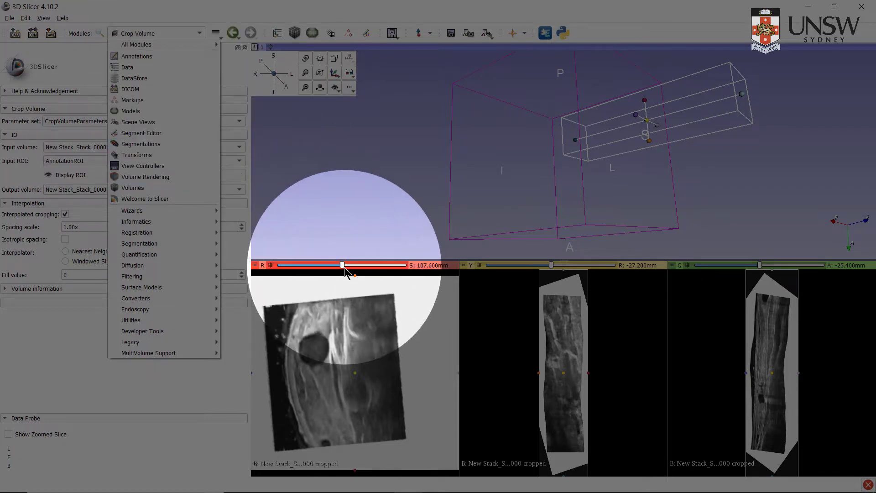
left_click(340, 267)
mouse_move(341, 265)
left_mouse_down()
mouse_move(283, 266)
mouse_move(371, 266)
mouse_move(357, 265)
left_mouse_up()
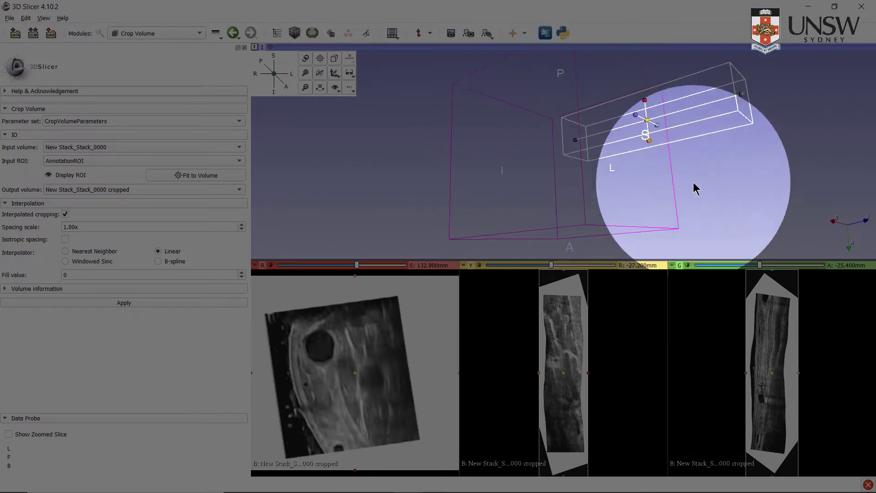
Step: Switch to the Segment Editor module, add a segment to the cropped volume's segmentation and name it VEIN
left_click(181, 34)
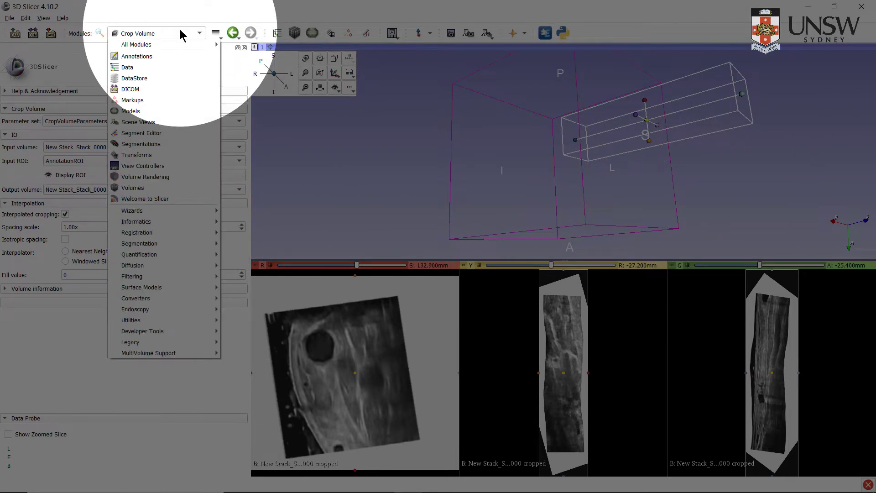
left_click(156, 133)
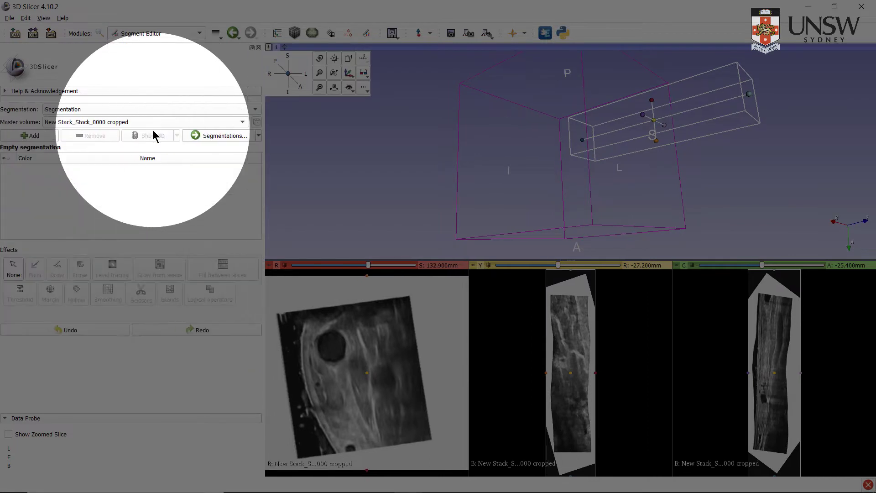
left_click(44, 136)
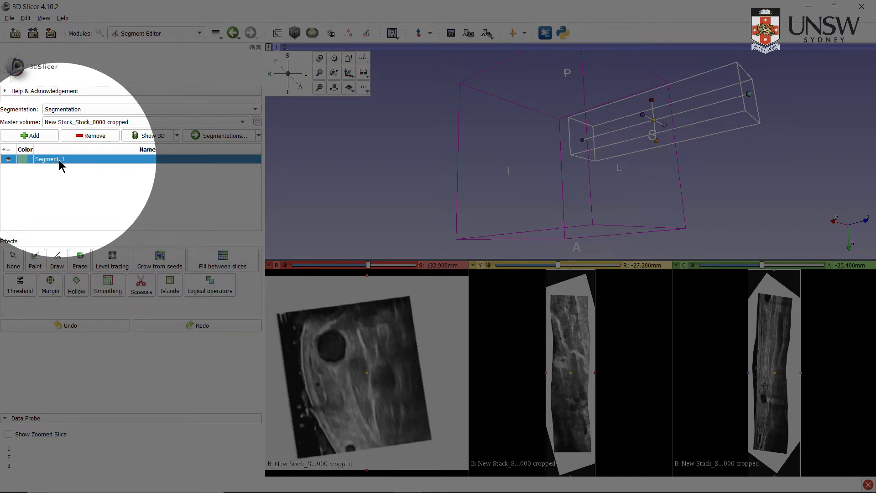
double_click(60, 161)
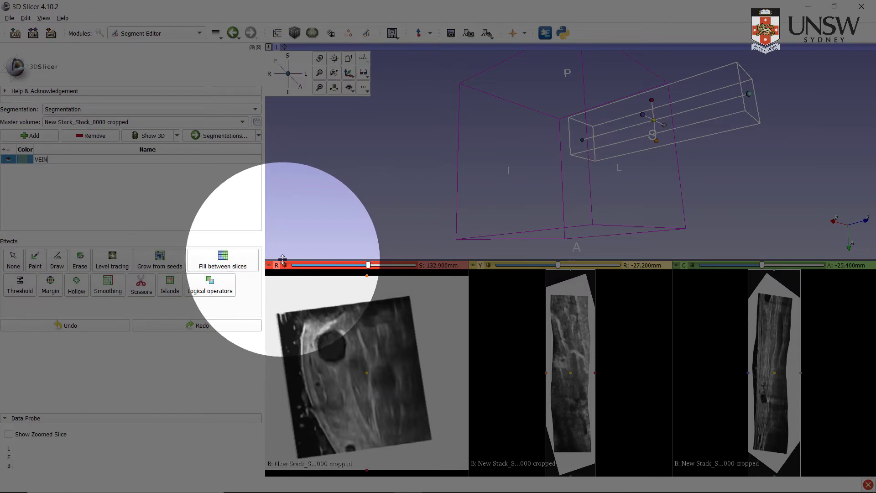
left_click(38, 234)
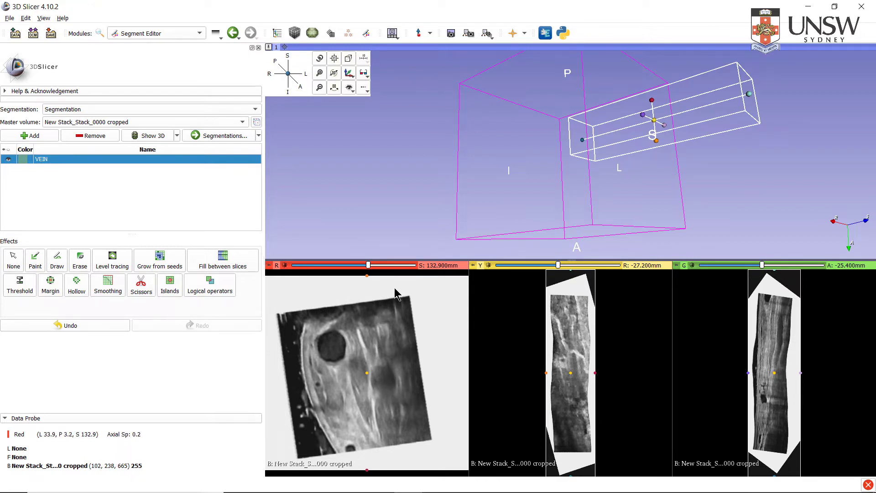
Step: Try the Level tracing effect and change the view layout to Red slice only
left_click(36, 262)
left_click(115, 264)
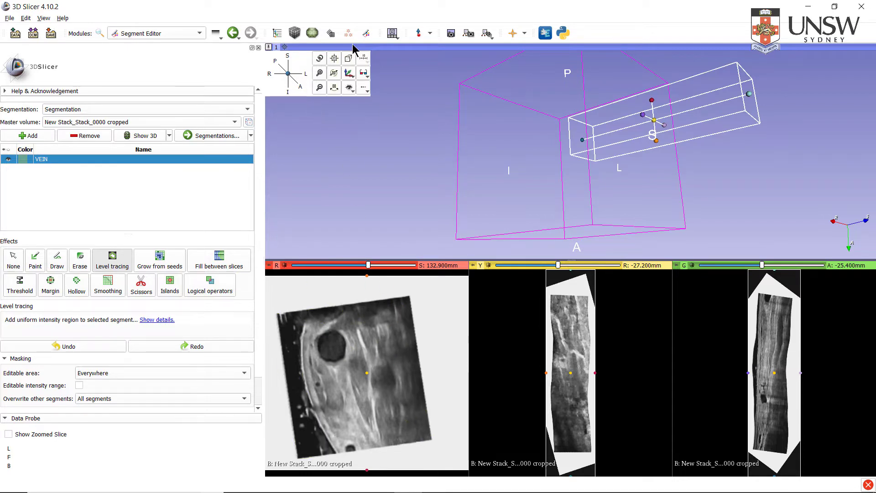
left_click(392, 33)
left_click(433, 167)
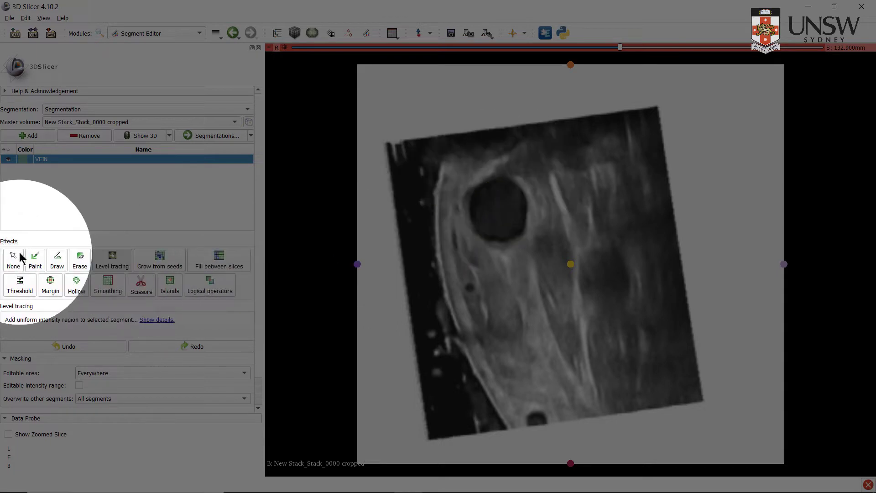
Step: Activate the Paint effect for the VEIN segment with a brush diameter of 20% and check the brush size on the red slice
left_click(35, 260)
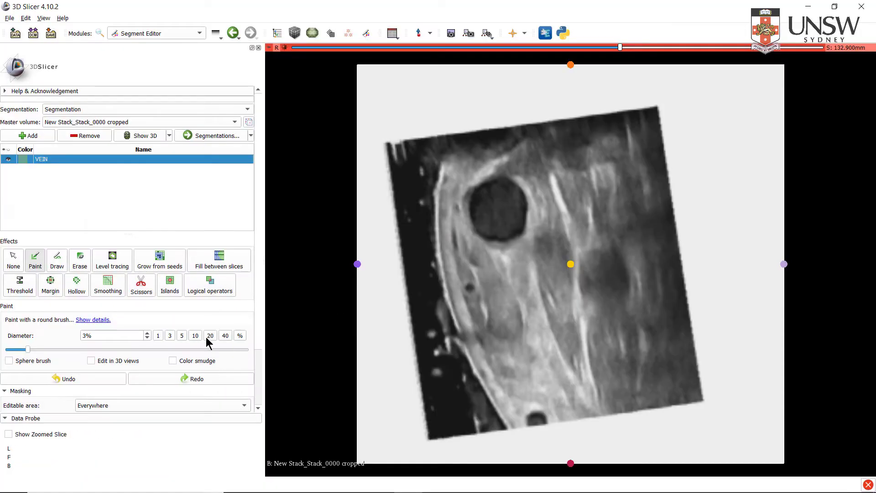
left_click(209, 337)
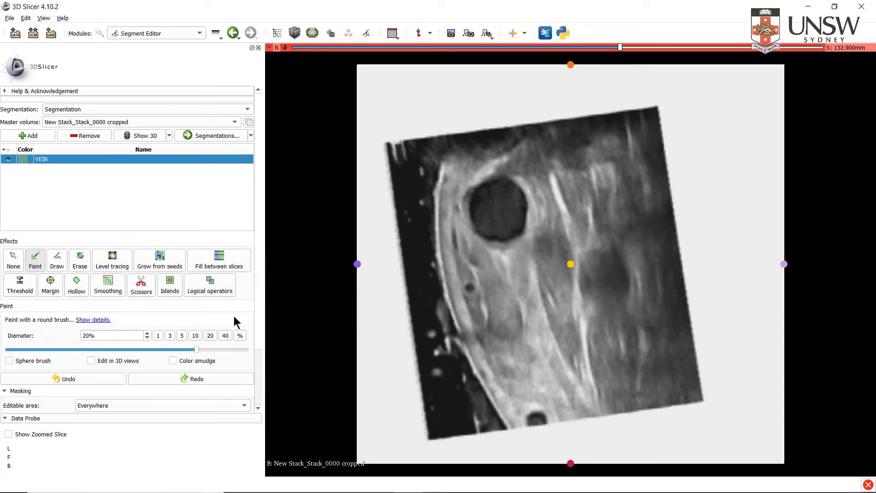
scroll(528, 288, "up", 4, "ctrl")
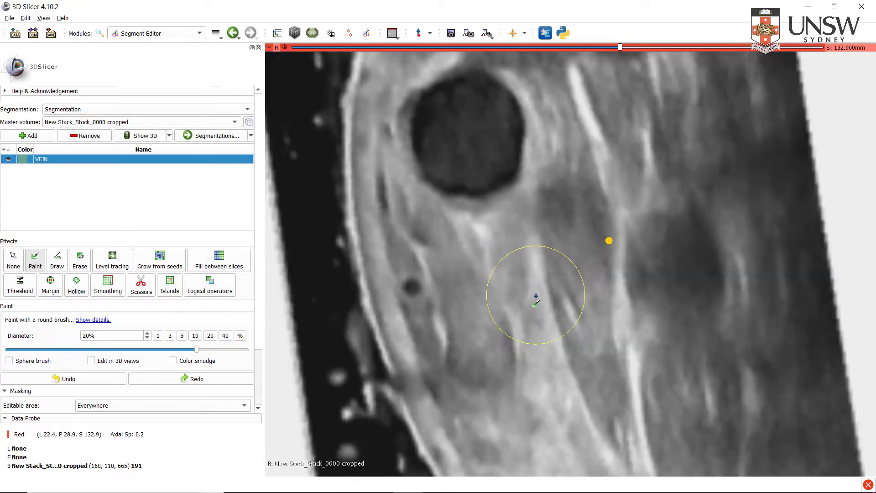
scroll(536, 292, "down", 5, "ctrl")
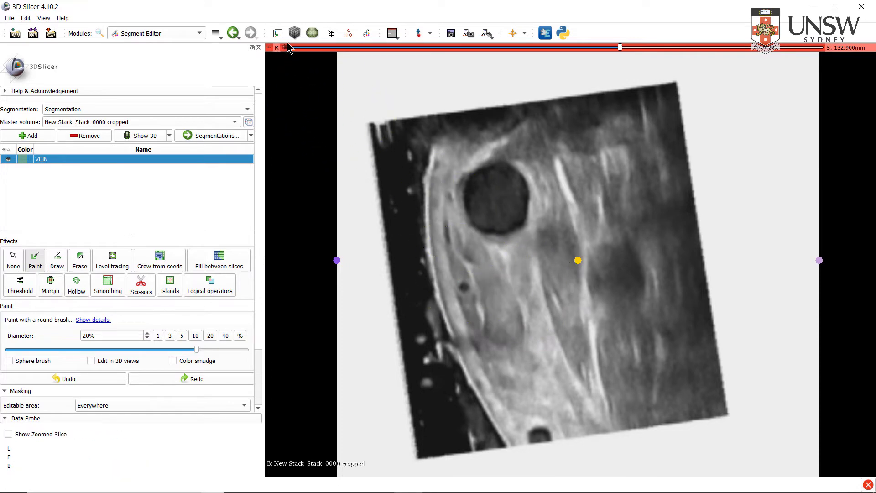
Step: Restore the Conventional view layout and set the Paint brush diameter to 5%
left_click(391, 34)
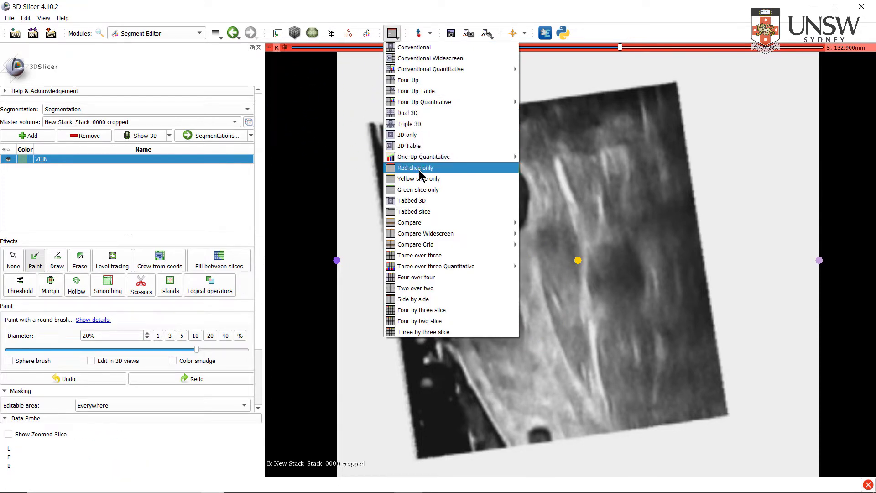
left_click(409, 47)
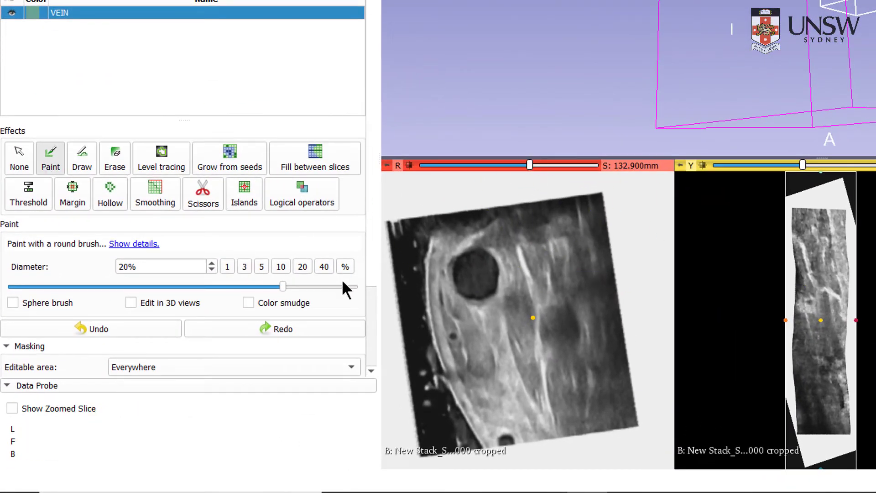
scroll(484, 311, "up", 3, "ctrl")
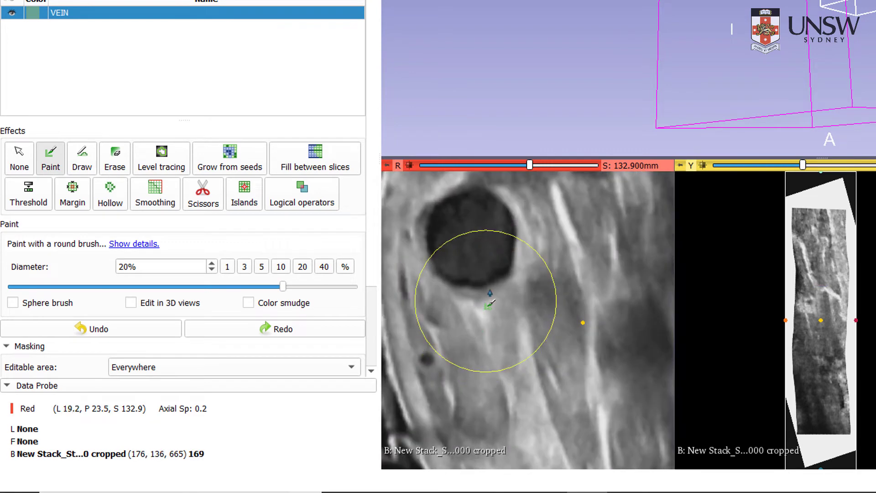
left_click(259, 267)
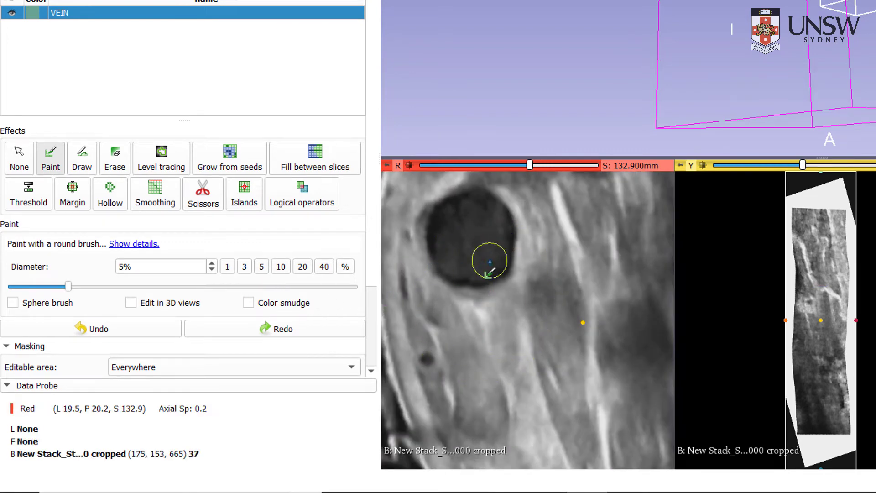
Step: Move the red slice to 33.9 mm and paint the lower dark round vein cross-section into the VEIN segment
mouse_move(531, 164)
left_mouse_down()
mouse_move(444, 180)
mouse_move(458, 176)
left_mouse_up()
scroll(499, 221, "down", 5, "ctrl")
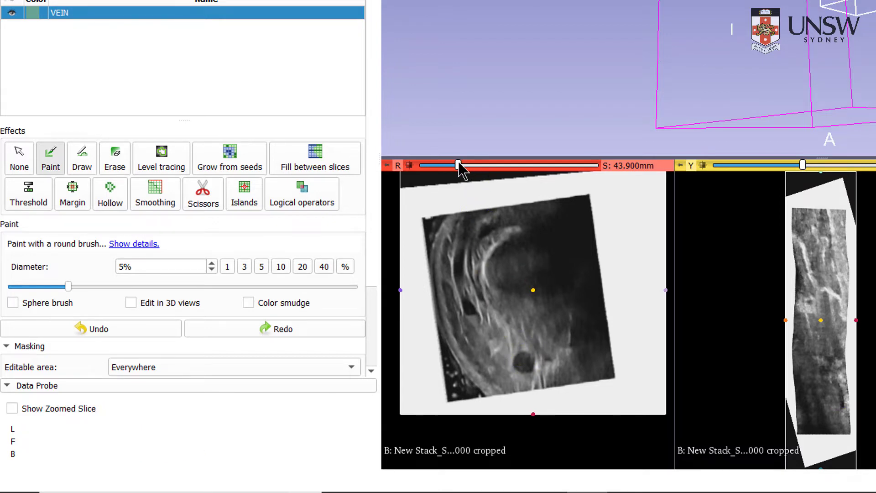
mouse_move(458, 164)
left_mouse_down()
mouse_move(559, 163)
mouse_move(432, 166)
mouse_move(451, 166)
left_mouse_up()
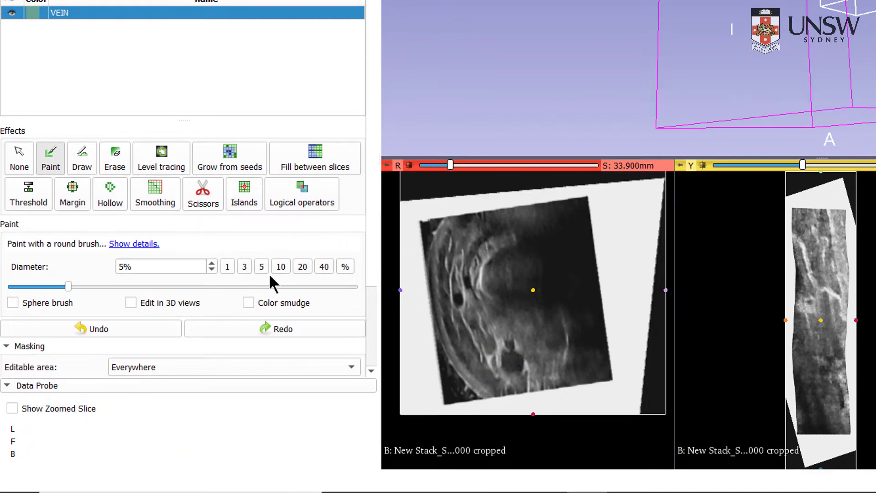
scroll(533, 350, "up", 2, "ctrl")
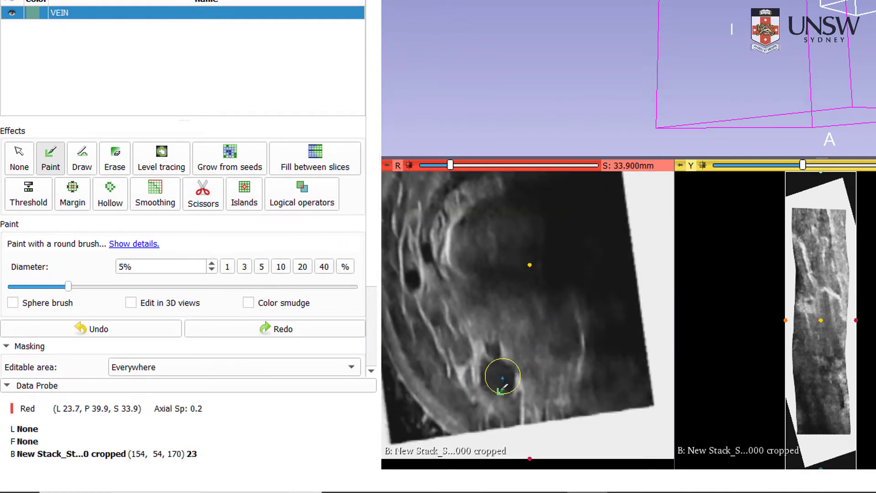
scroll(497, 380, "up", 2, "ctrl")
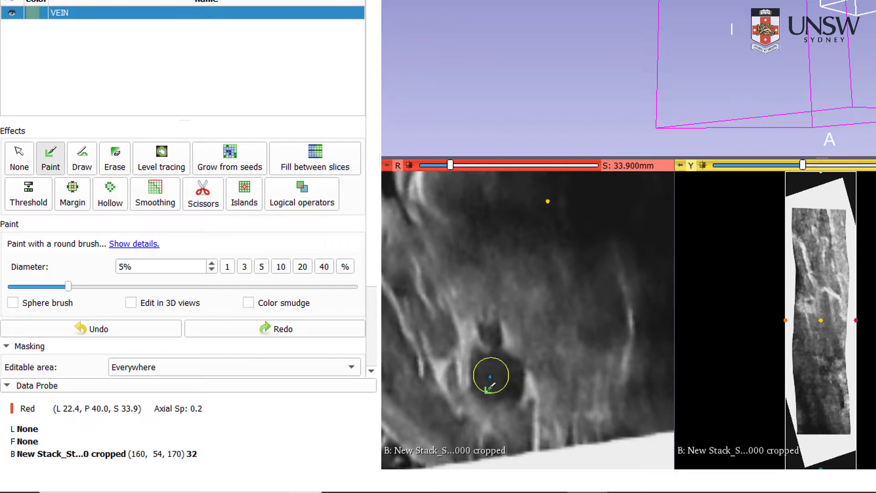
mouse_move(491, 375)
left_mouse_down()
mouse_move(491, 360)
mouse_move(521, 378)
left_mouse_up()
Step: Paint the vein's cross-section at intervals on successive red slices from 34.3 mm to 51.3 mm and advance to 61.7 mm
scroll(520, 378, "up", 2)
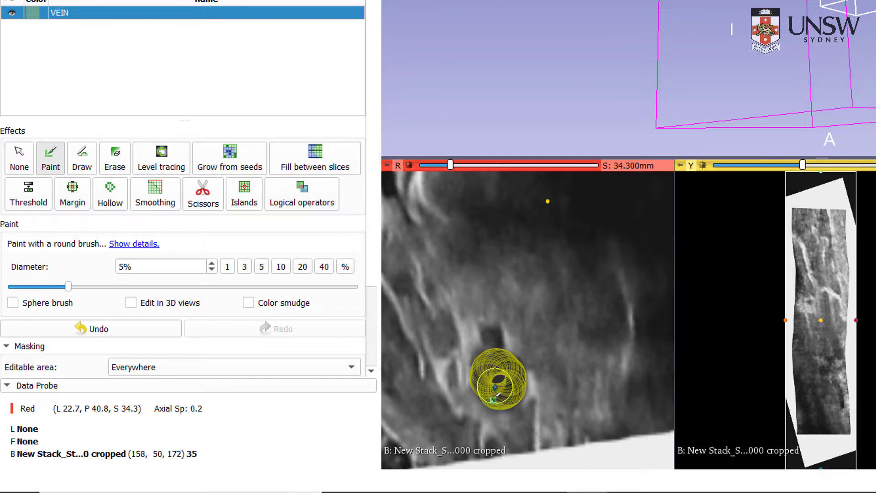
left_click_drag(498, 391, 498, 392)
scroll(498, 392, "up", 3)
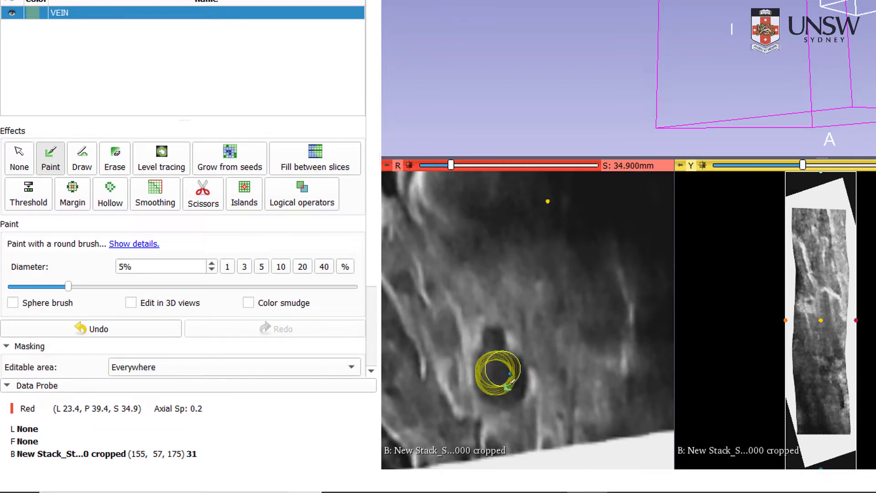
scroll(524, 389, "up", 4)
mouse_move(497, 386)
left_mouse_down()
mouse_move(511, 388)
mouse_move(514, 360)
left_mouse_up()
scroll(511, 364, "up", 2, "ctrl")
scroll(512, 364, "up", 5)
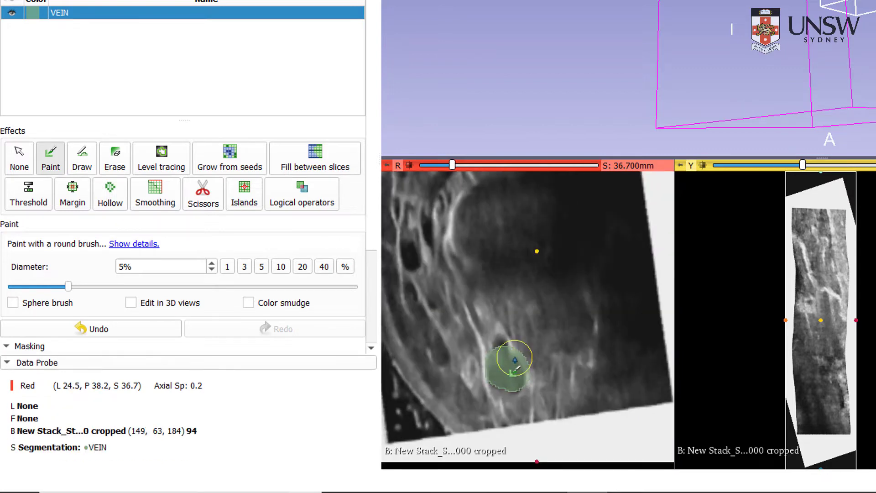
scroll(511, 366, "up", 5)
left_click(509, 372)
scroll(517, 391, "up", 3)
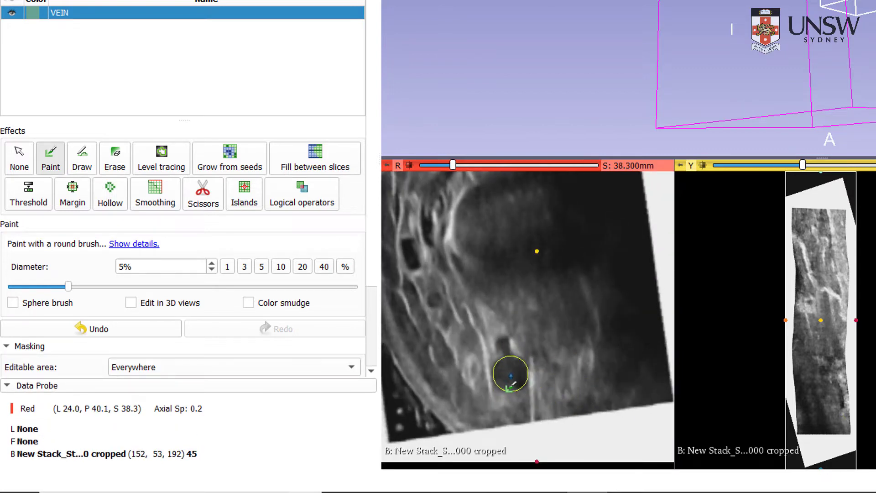
scroll(514, 374, "up", 20)
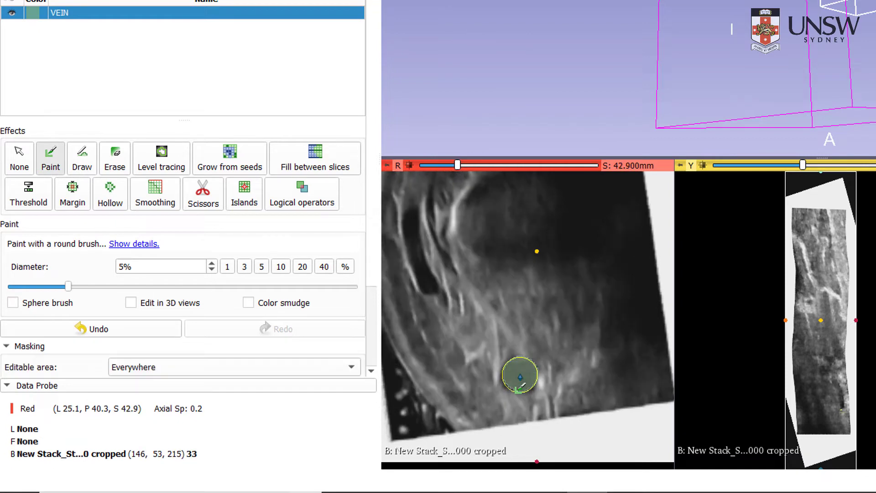
scroll(520, 376, "up", 20)
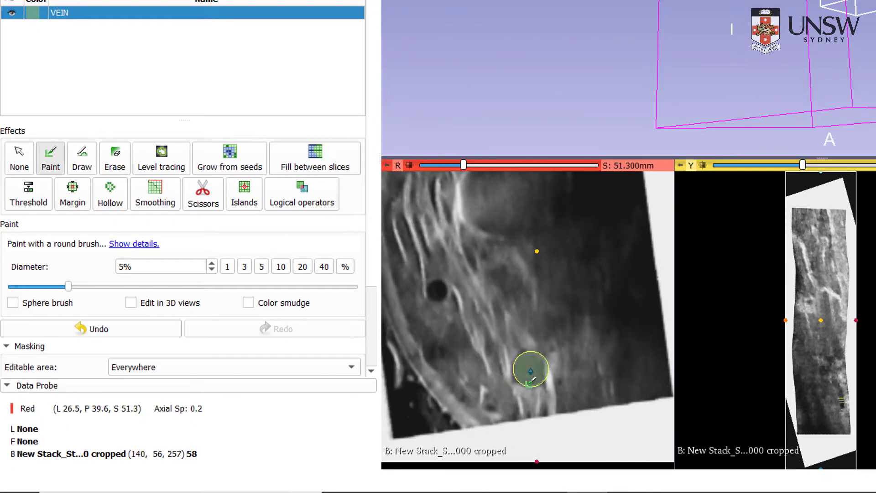
scroll(530, 370, "up", 20)
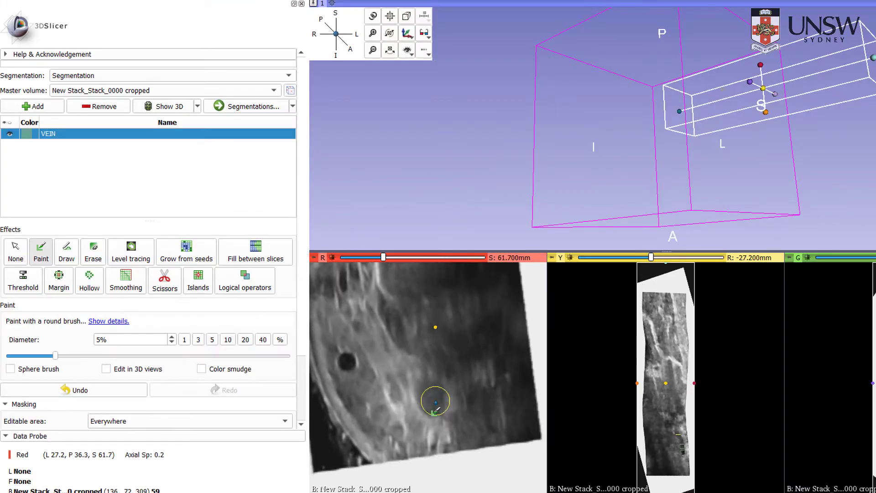
Step: Continue painting the vein's cross-section into the VEIN segment on red slices from 61.7 mm to 67.1 mm
scroll(438, 400, "up", 2, "ctrl")
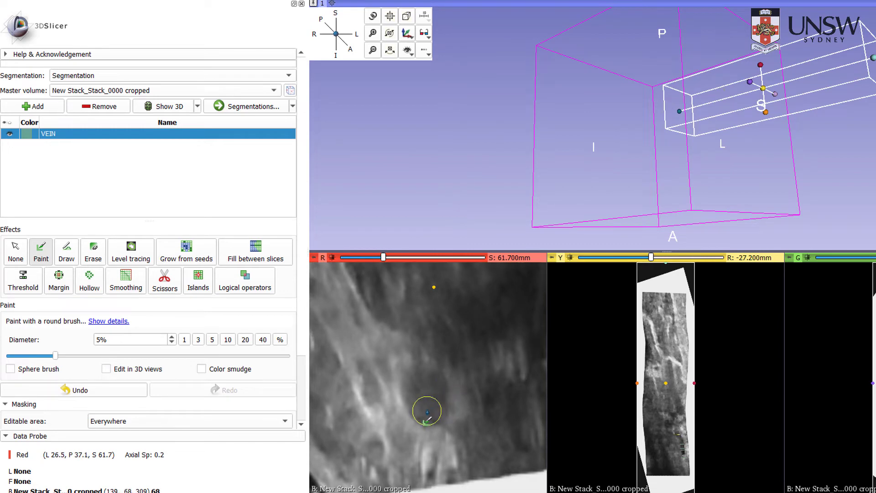
scroll(432, 412, "down", 3, "ctrl")
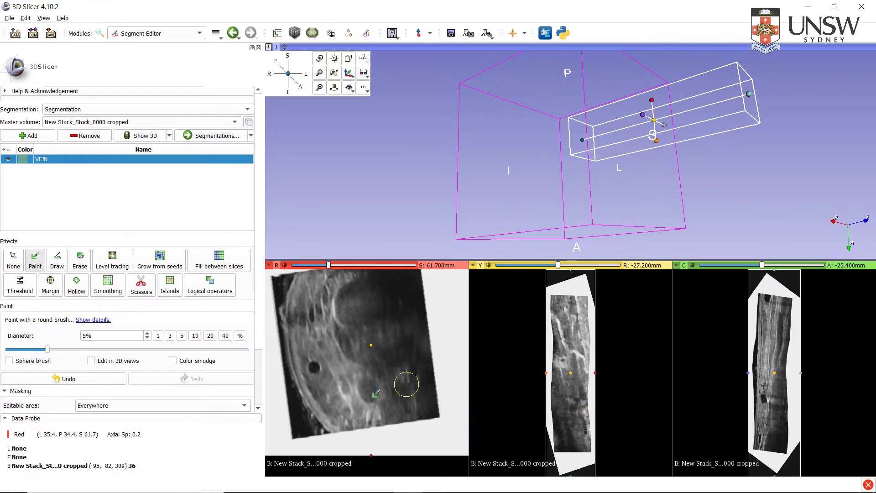
left_click_drag(368, 391, 368, 391)
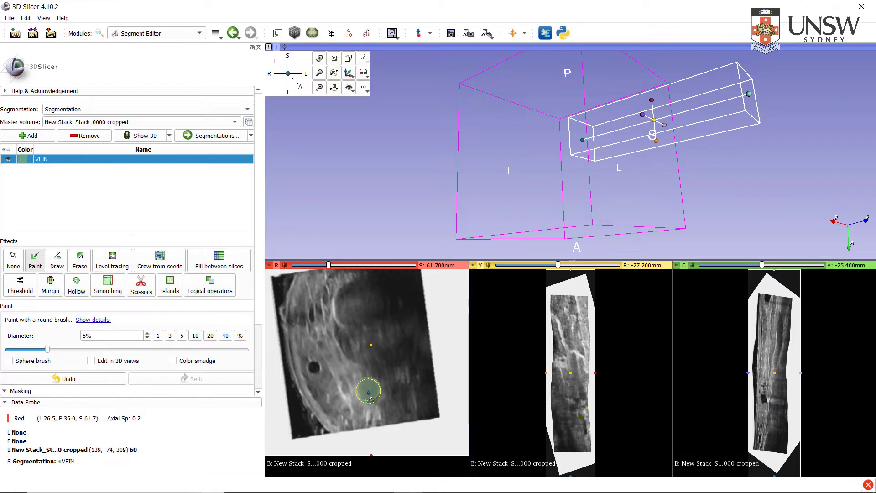
scroll(369, 388, "up", 9)
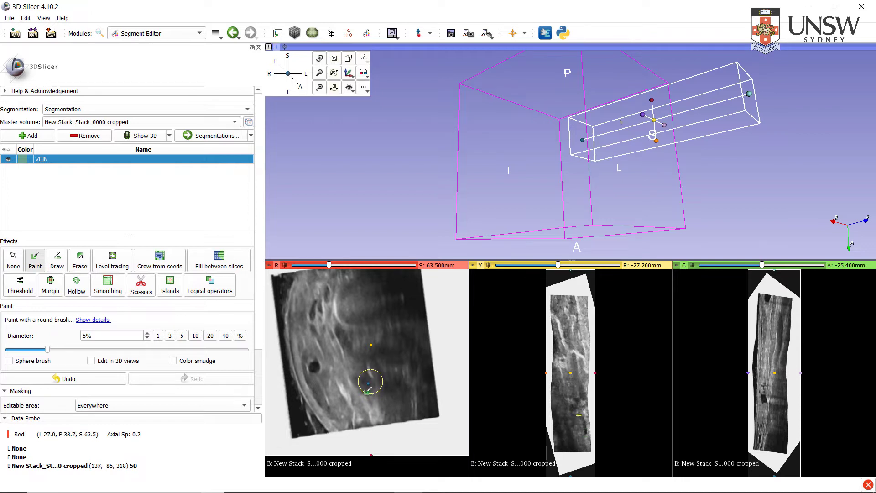
scroll(370, 388, "up", 3, "ctrl")
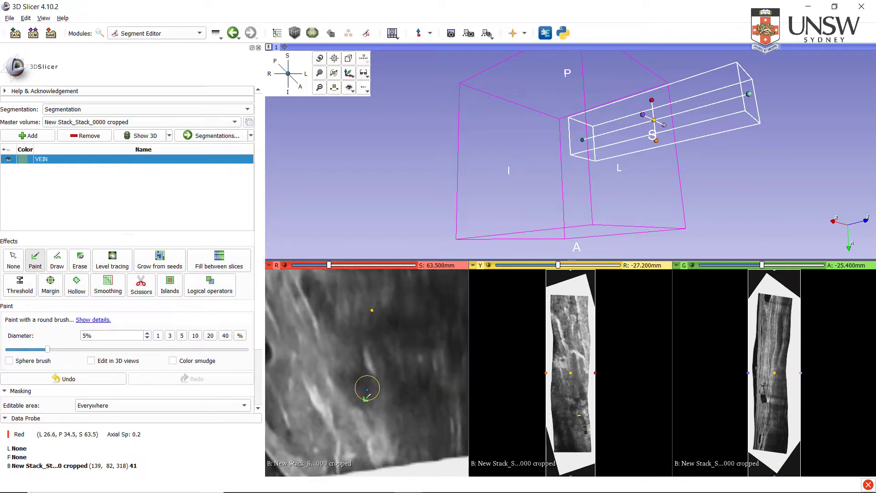
mouse_move(361, 395)
left_mouse_down()
mouse_move(346, 381)
mouse_move(361, 377)
mouse_move(365, 390)
mouse_move(348, 388)
mouse_move(329, 353)
mouse_move(336, 375)
mouse_move(348, 368)
mouse_move(343, 380)
left_mouse_up()
scroll(356, 396, "up", 1)
scroll(346, 388, "up", 7)
scroll(338, 374, "up", 3)
scroll(356, 373, "up", 3)
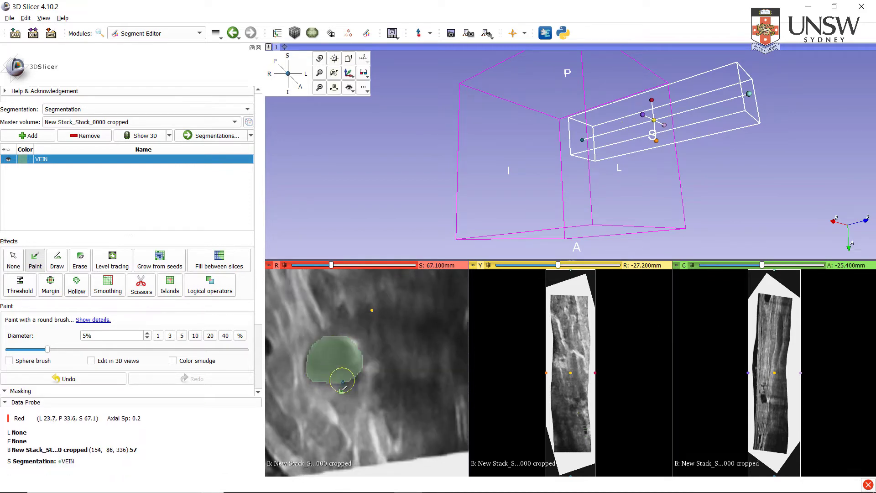
Step: Paint the vein's cross-section into the VEIN segment on the 67.7, 68.3 and 69.1 mm red slices
scroll(340, 381, "up", 3)
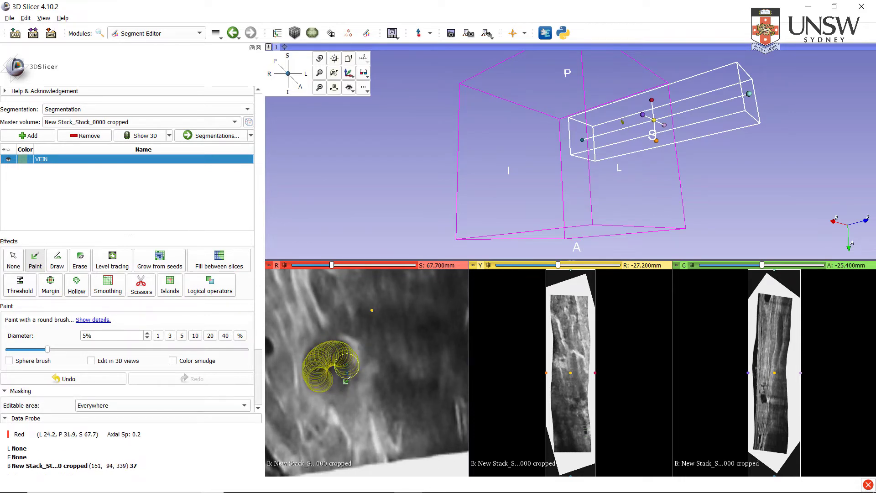
left_click_drag(333, 388, 335, 386)
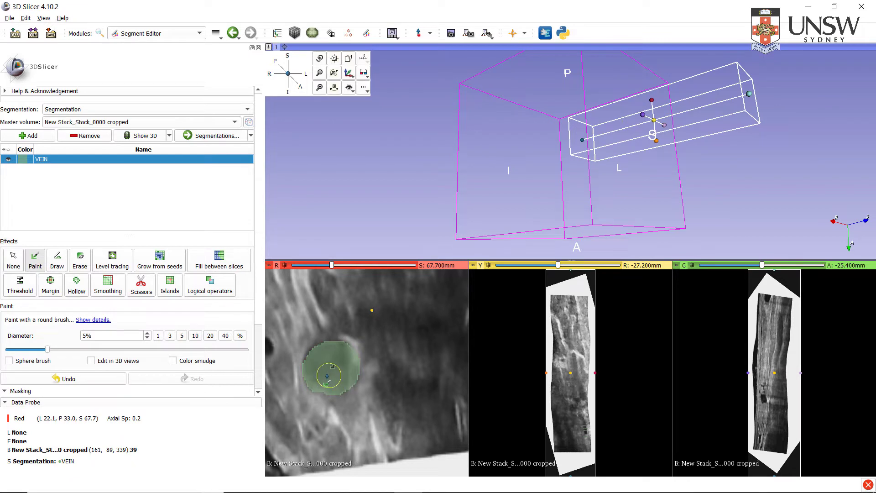
scroll(325, 376, "up", 3)
mouse_move(318, 374)
left_mouse_down()
mouse_move(327, 362)
mouse_move(319, 372)
left_mouse_up()
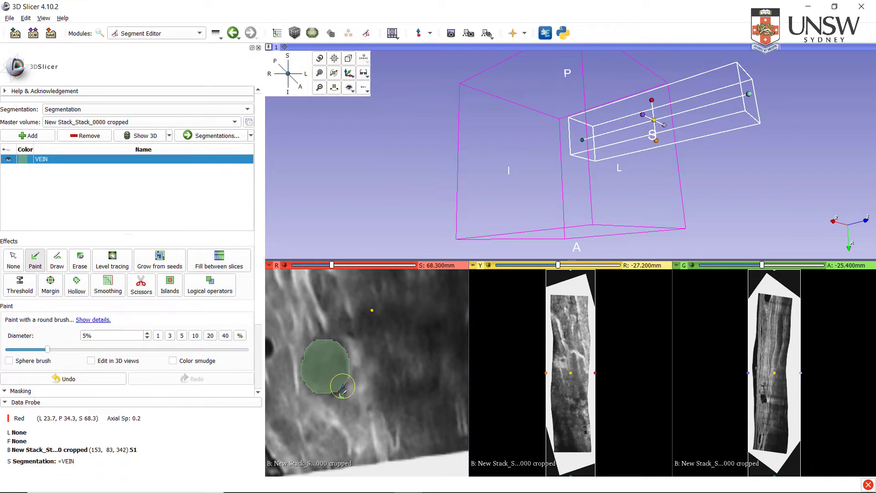
scroll(335, 384, "up", 4)
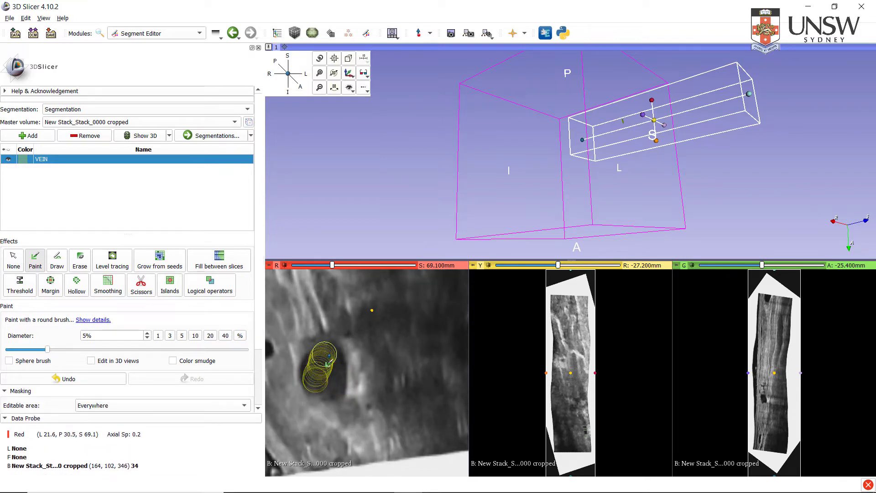
left_click_drag(316, 372, 318, 374)
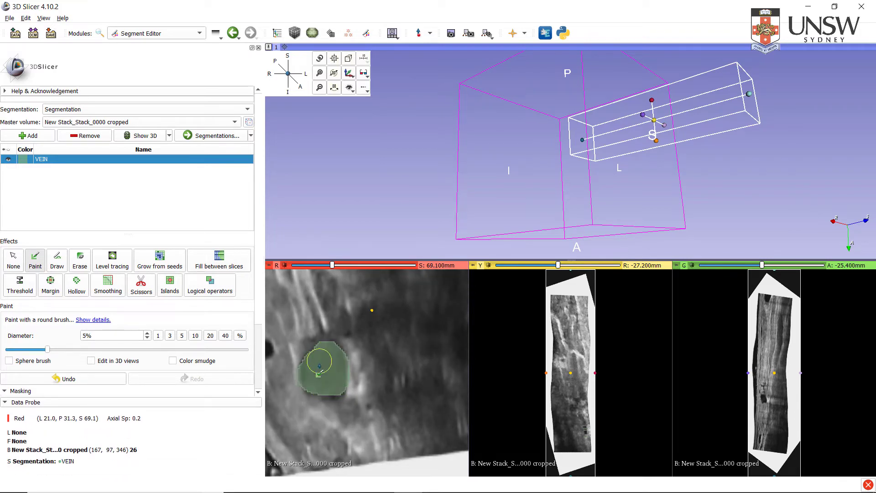
Step: Add the dark vein region on the 69.9 mm red slice to the VEIN segment with Level tracing
scroll(322, 372, "up", 4)
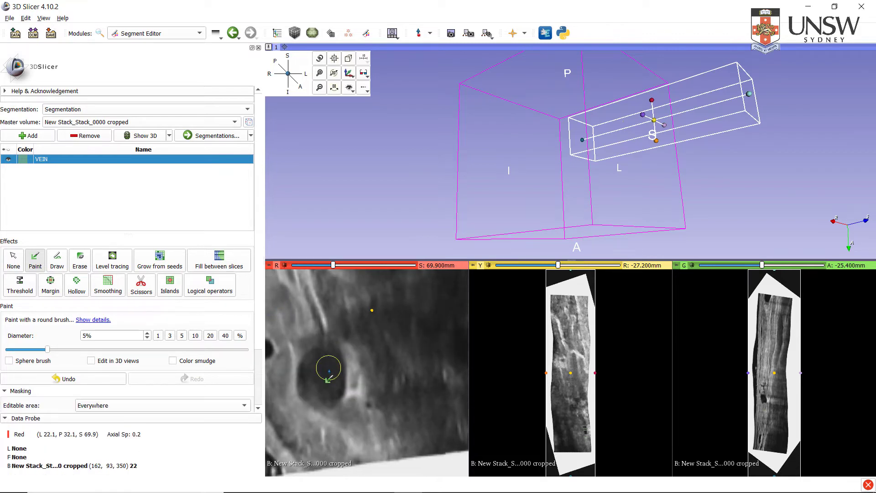
left_click(121, 264)
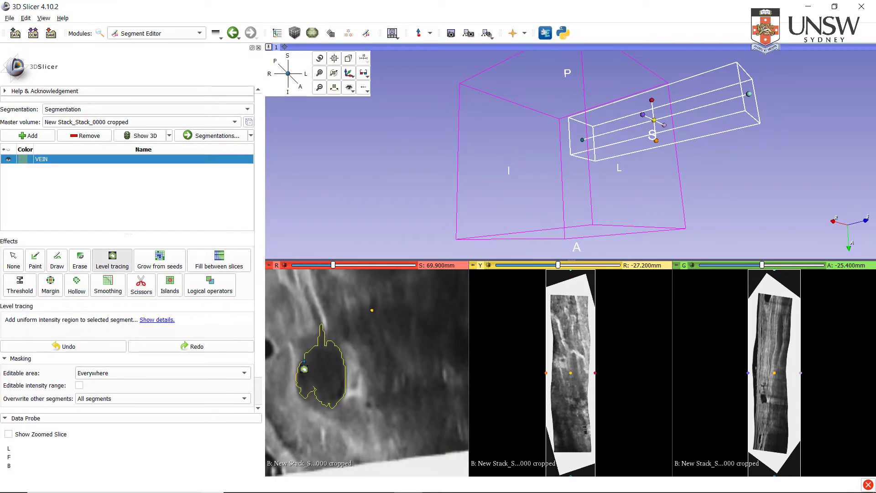
left_click(327, 365)
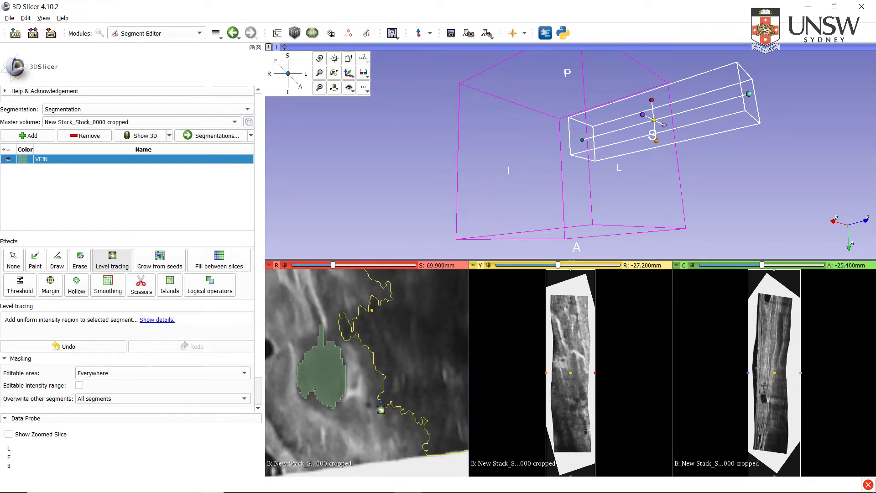
scroll(381, 410, "down", 2, "ctrl")
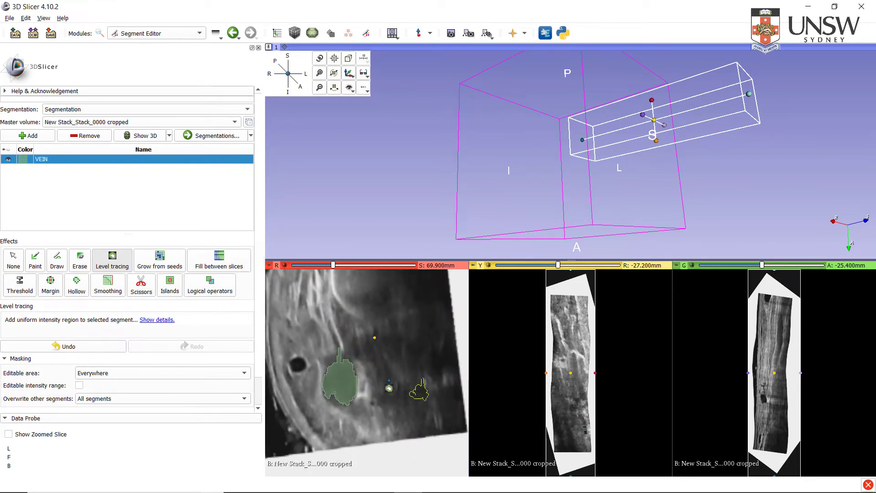
Step: Return to the Paint effect and fill the vein's cross-section at intervals on red slices from 69.9 mm to 74.3 mm
left_click(35, 260)
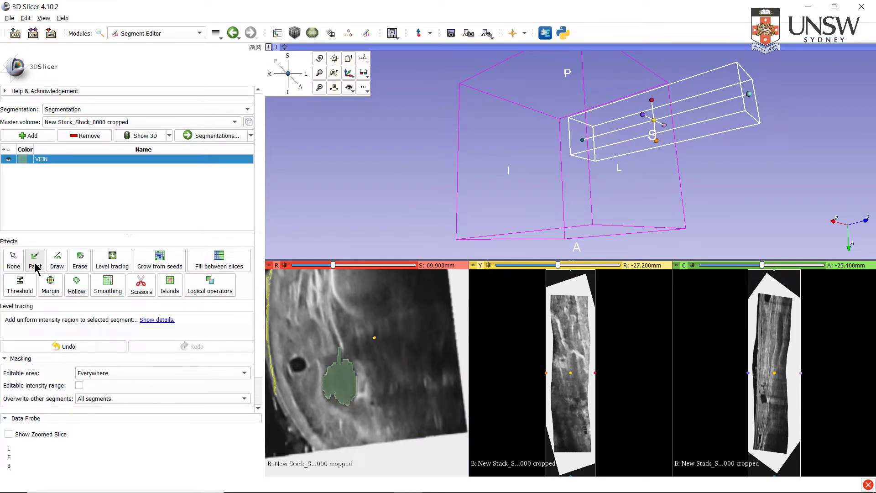
mouse_move(340, 387)
left_mouse_down()
mouse_move(347, 371)
mouse_move(338, 397)
left_mouse_up()
scroll(342, 411, "up", 3)
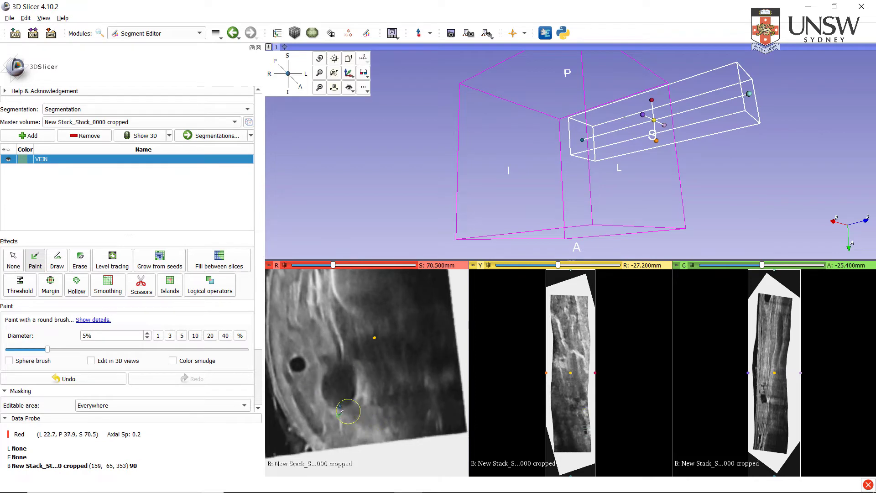
left_click_drag(349, 397, 347, 401)
scroll(350, 410, "up", 3)
scroll(352, 404, "up", 8)
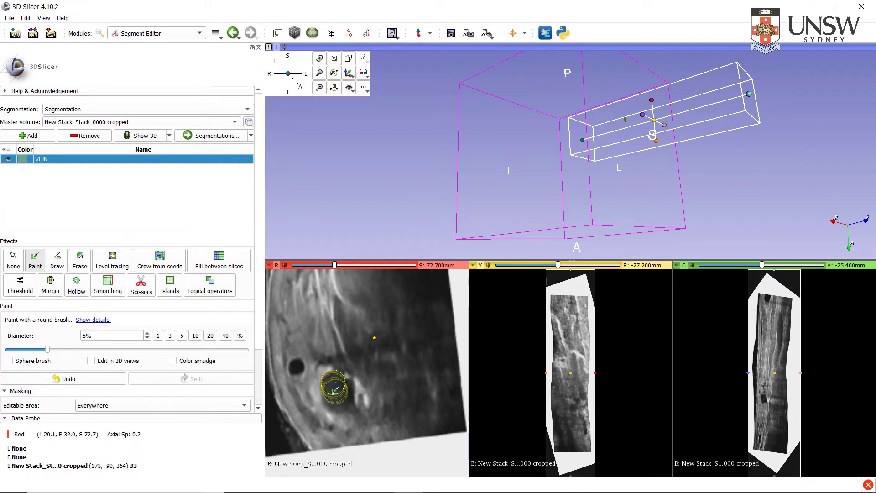
left_click_drag(343, 403, 343, 404)
scroll(344, 405, "up", 8)
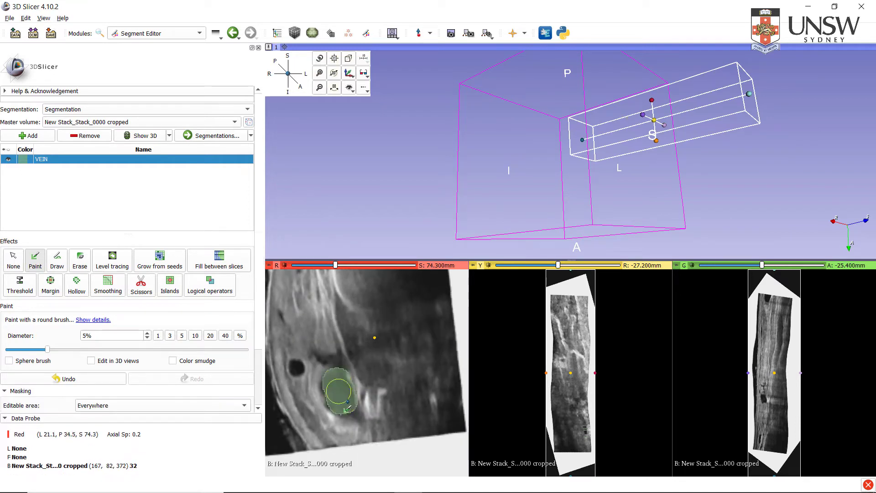
left_click_drag(347, 407, 349, 408)
Step: Paint the long diagonal vein cross-section into the VEIN segment on the 75.9 mm red slice
scroll(351, 411, "up", 8)
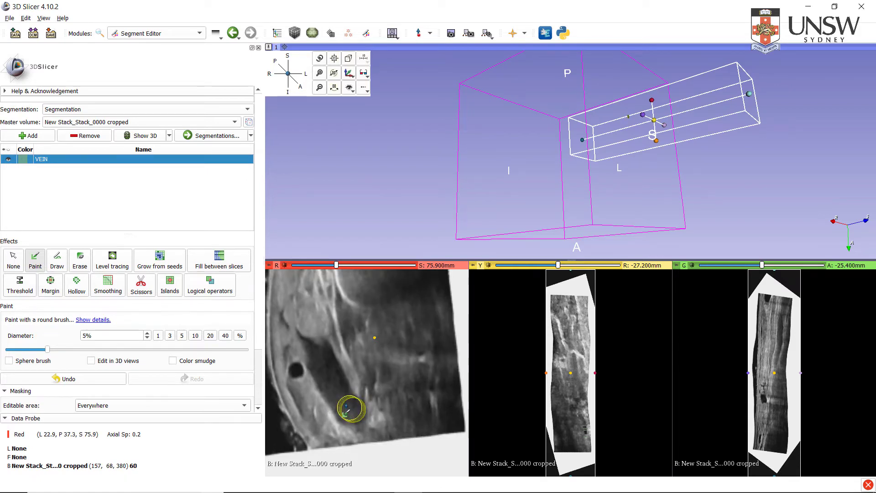
left_click_drag(322, 364, 317, 357)
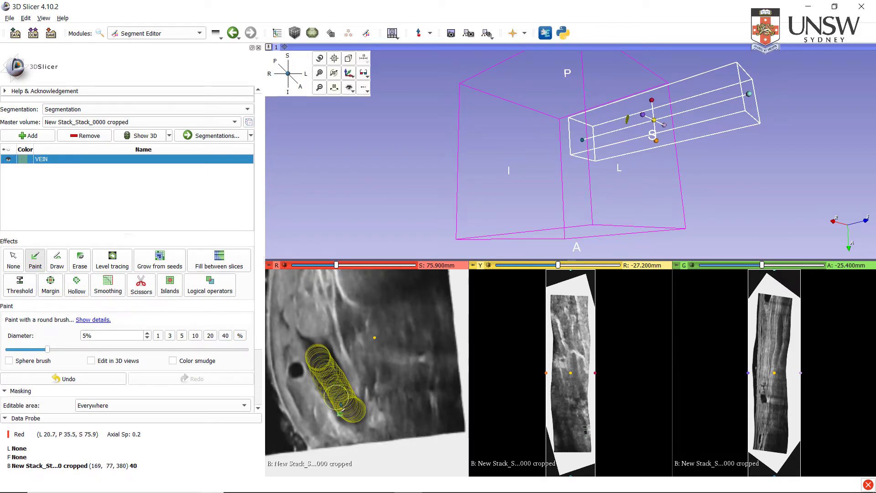
left_click_drag(356, 410, 355, 412)
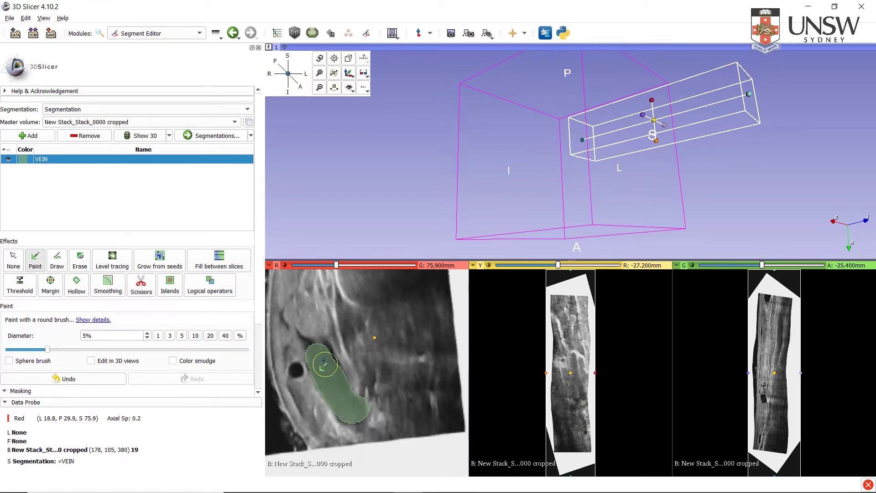
mouse_move(332, 373)
left_mouse_down()
mouse_move(316, 362)
mouse_move(354, 415)
left_mouse_up()
Step: Paint the vein's upper dark cross-section on red slices from 78.5 mm through 79.9 mm to 81.9 mm
scroll(357, 415, "up", 4)
scroll(356, 411, "up", 9)
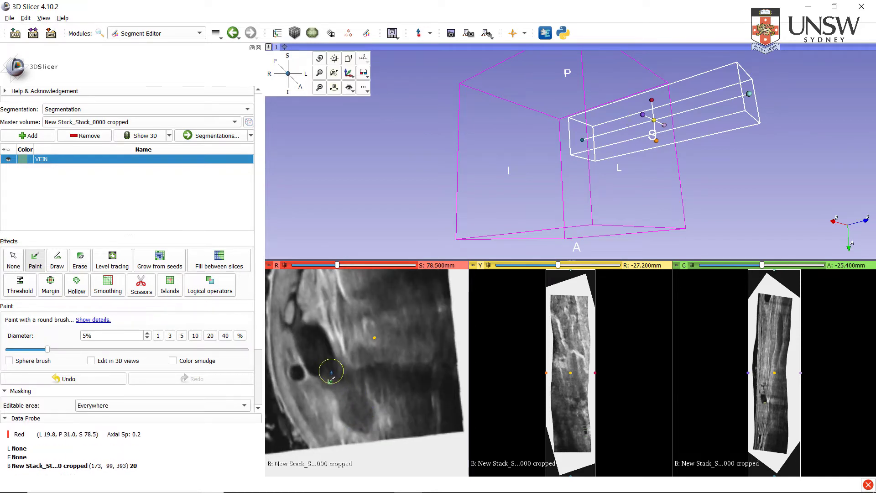
mouse_move(330, 378)
left_mouse_down()
mouse_move(309, 361)
mouse_move(320, 355)
left_mouse_up()
scroll(332, 380, "up", 7)
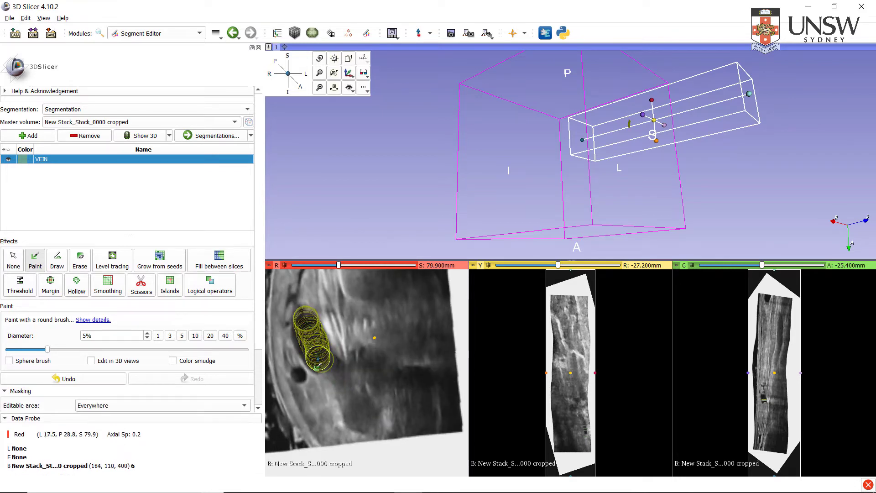
scroll(308, 360, "up", 4)
left_click_drag(305, 340, 315, 352)
scroll(316, 353, "up", 6)
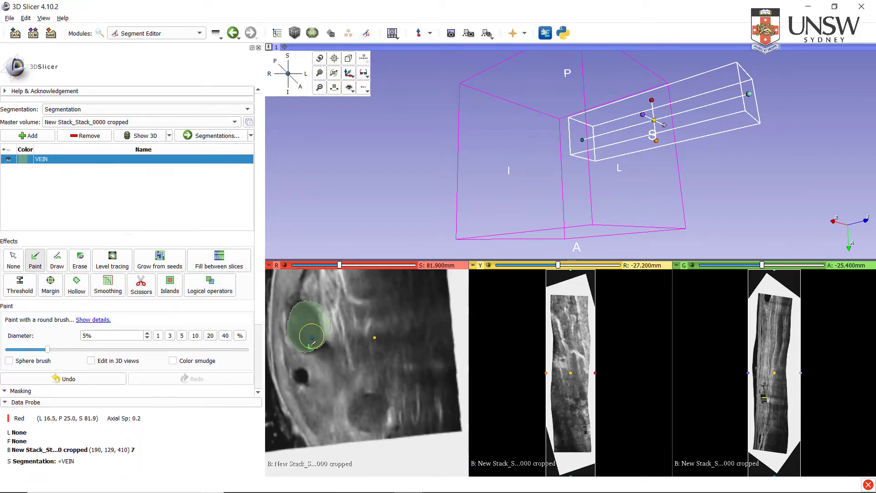
Step: Undo the paint on the 81.9 mm red slice and repaint the vein's cross-section there
scroll(311, 342, "up", 4)
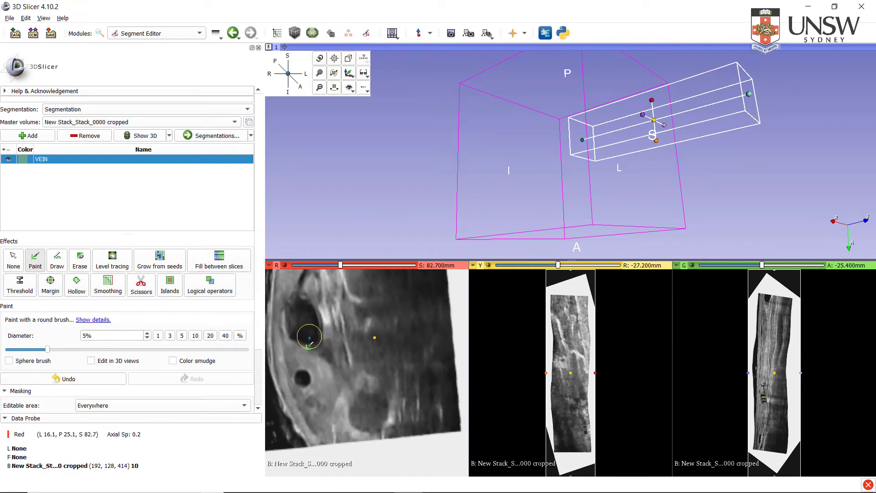
scroll(309, 339, "down", 4)
key("ctrl+z")
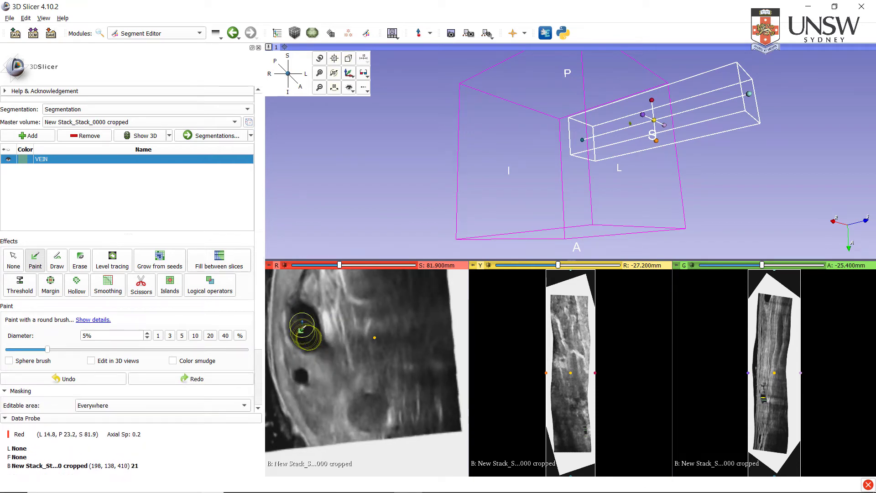
left_click_drag(314, 337, 309, 338)
Step: Undo the stray paint outside the vein on the 82.5 mm red slice and paint the vein's cross-section again
scroll(307, 337, "up", 3)
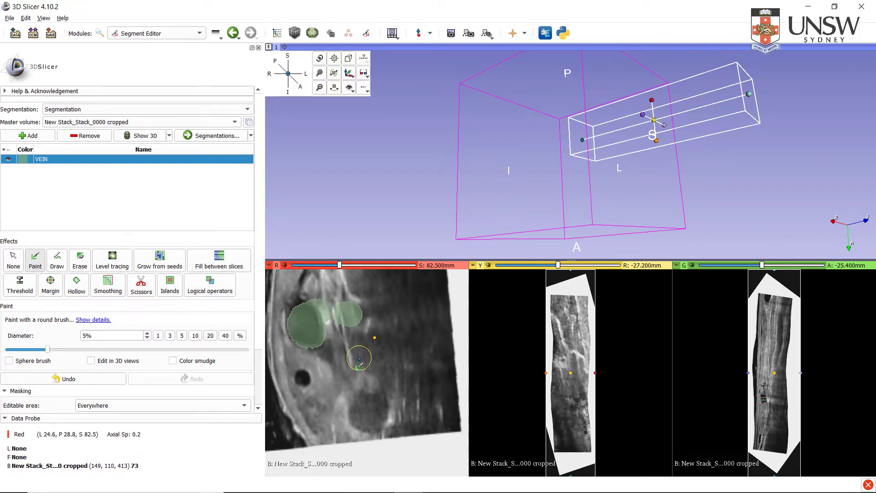
key("ctrl+z")
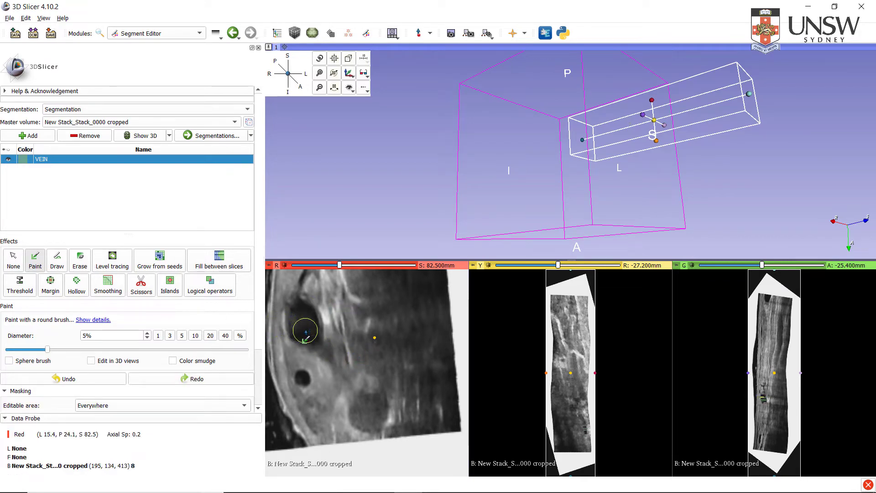
left_click_drag(307, 321, 309, 327)
Step: Paint the vein's cross-section at wider intervals on the red slices beyond 82.5 mm, up to 97.3 mm
scroll(307, 328, "up", 8)
left_click_drag(303, 333, 306, 326)
scroll(305, 323, "up", 9)
scroll(307, 333, "up", 9)
scroll(304, 359, "up", 10)
mouse_move(309, 364)
left_mouse_down()
mouse_move(307, 350)
mouse_move(317, 368)
mouse_move(307, 365)
left_mouse_up()
scroll(308, 352, "up", 10)
scroll(306, 356, "up", 10)
scroll(310, 361, "up", 8)
scroll(313, 361, "up", 7)
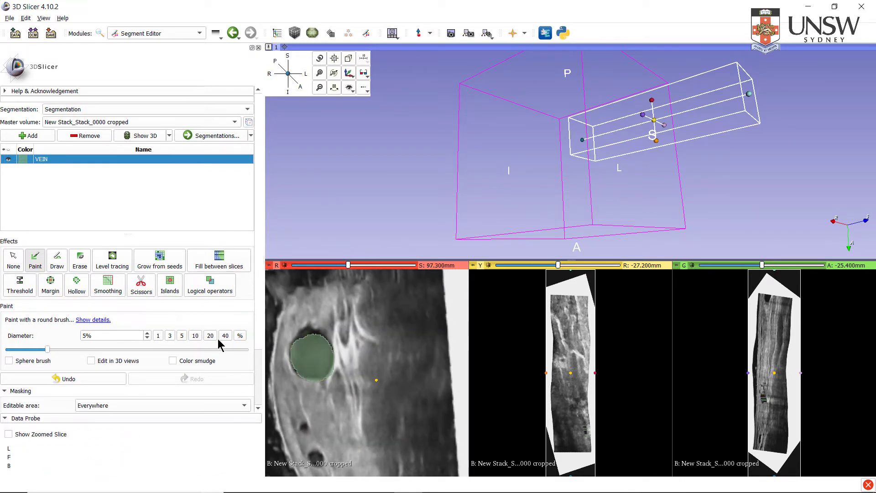
Step: Set the brush diameter to 20% and stamp the enlarged vein's round cross-section on a red slice well beyond 97.3 mm
left_click(211, 337)
left_click(196, 337)
scroll(308, 360, "up", 6)
scroll(308, 360, "up", 4, "ctrl")
left_click(210, 336)
scroll(333, 351, "up", 20)
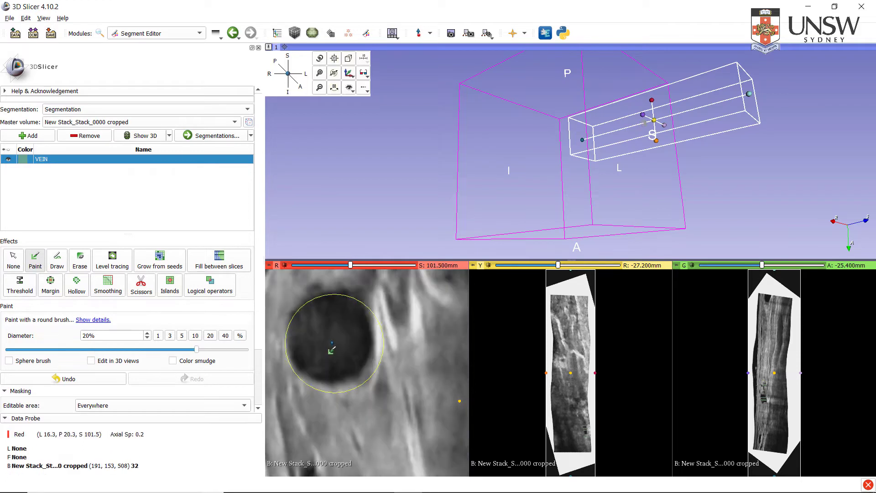
scroll(334, 343, "up", 20)
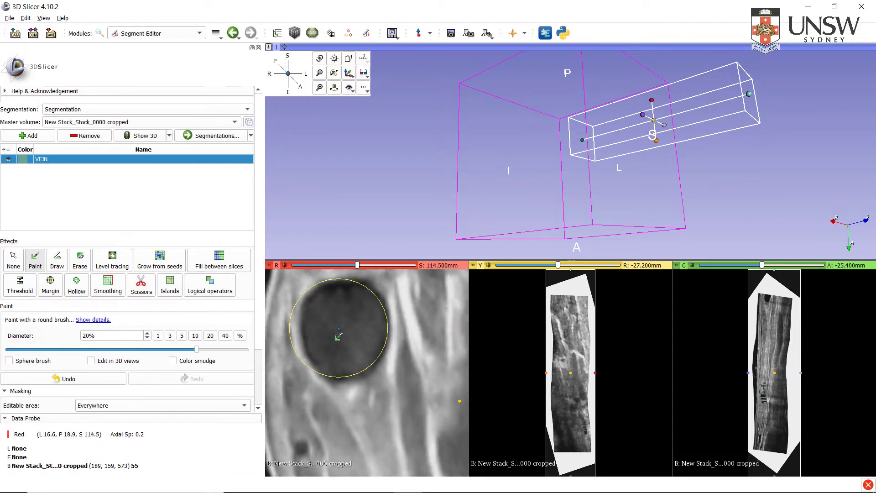
middle_click_drag(344, 309, 333, 360)
left_click(338, 362)
left_click(337, 361)
Step: Move the red slice to 183.9 mm and stamp the vein's round cross-section into the VEIN segment
left_click_drag(375, 265, 396, 265)
left_click(362, 411)
scroll(362, 412, "down", 3, "ctrl")
middle_click_drag(343, 353, 316, 284)
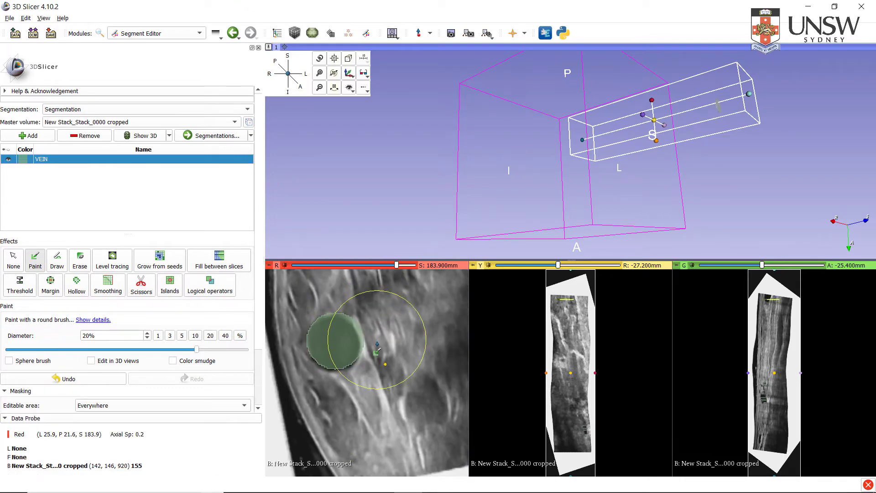
scroll(376, 334, "down", 2, "ctrl")
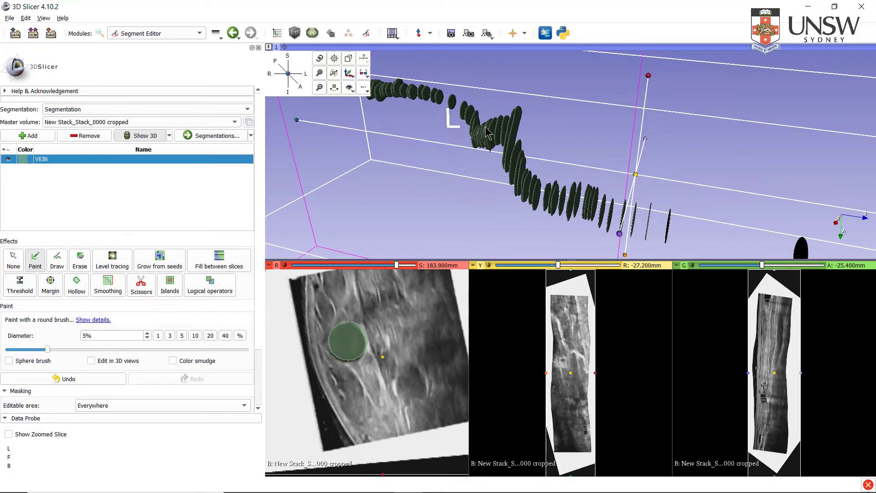
Step: Interpolate the painted VEIN slices with Fill between slices, preview the result in 3D and apply it
scroll(508, 166, "down", 2)
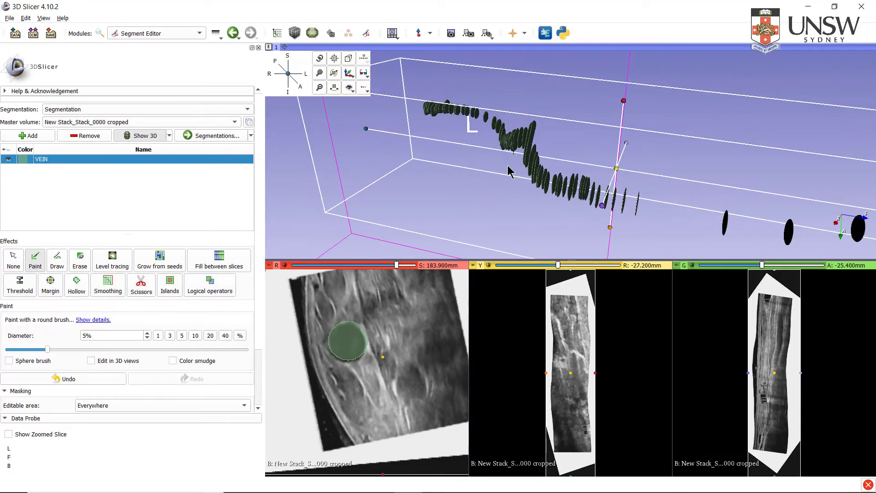
scroll(509, 166, "up", 4)
scroll(510, 172, "down", 1)
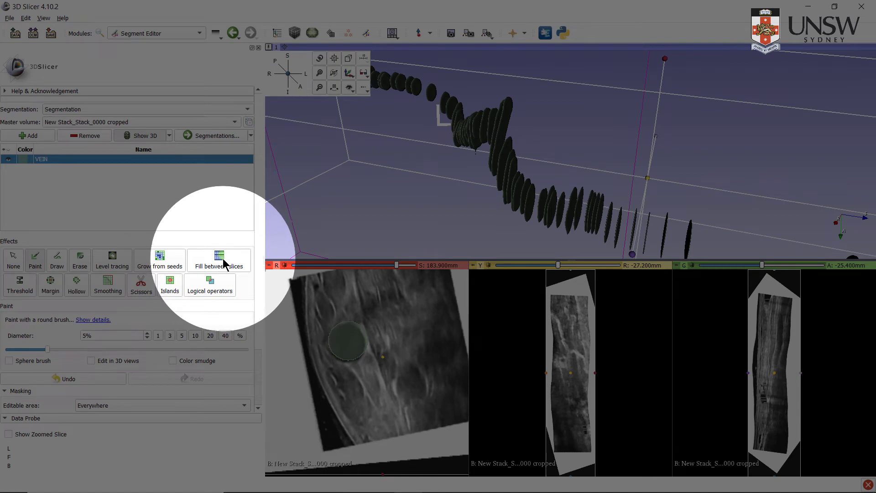
left_click(223, 262)
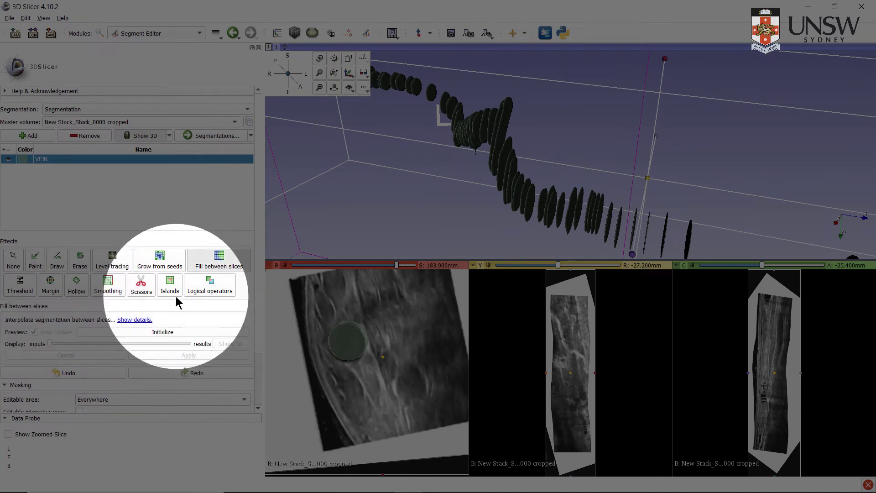
left_click(180, 332)
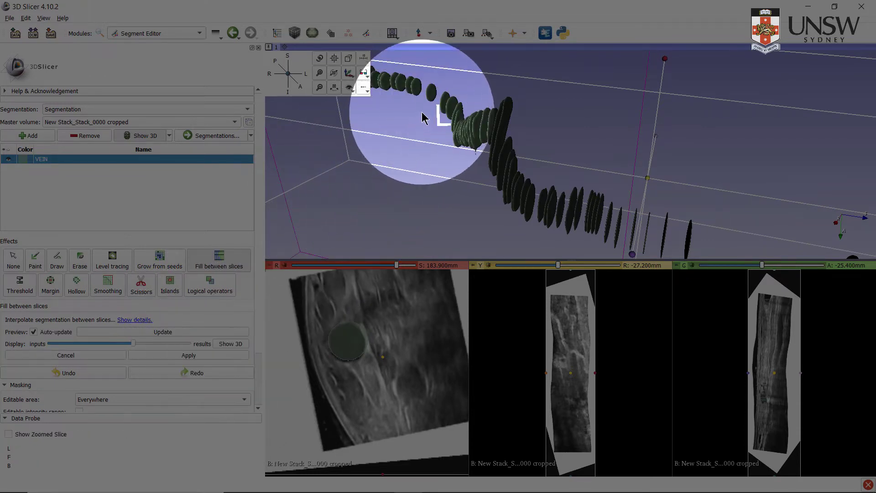
left_click(231, 346)
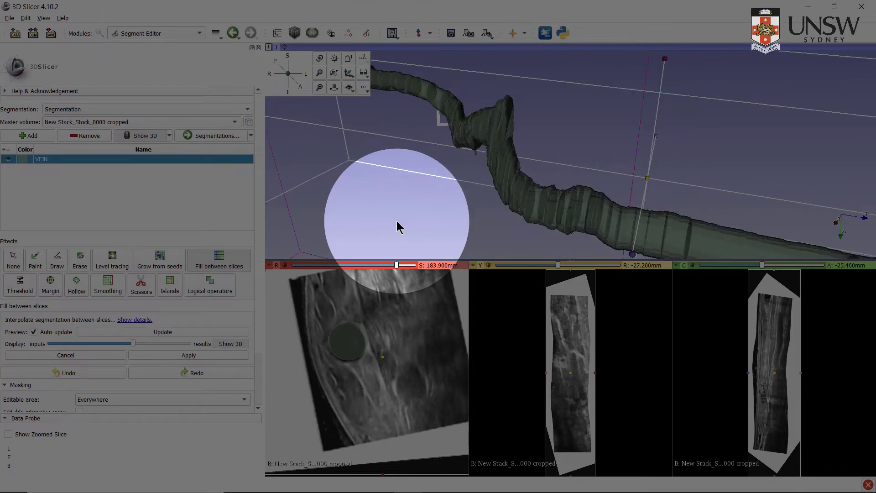
left_click(210, 356)
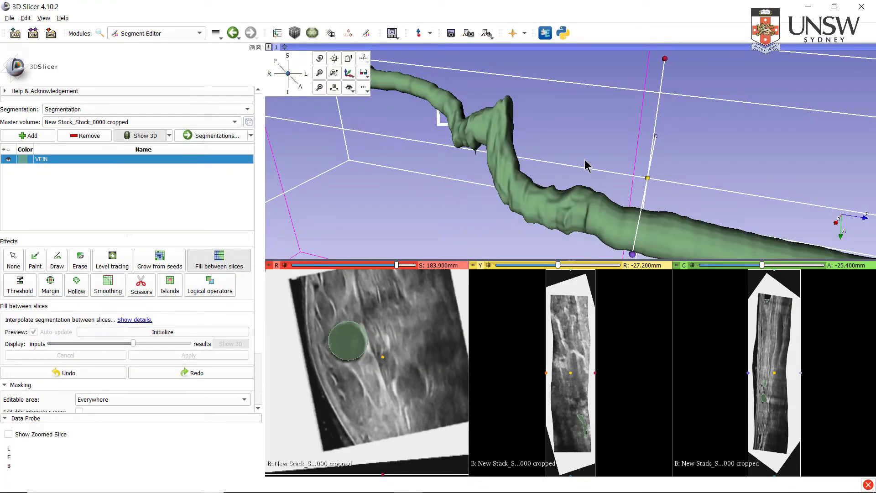
scroll(586, 161, "up", 3)
scroll(586, 164, "down", 10)
scroll(593, 178, "up", 5)
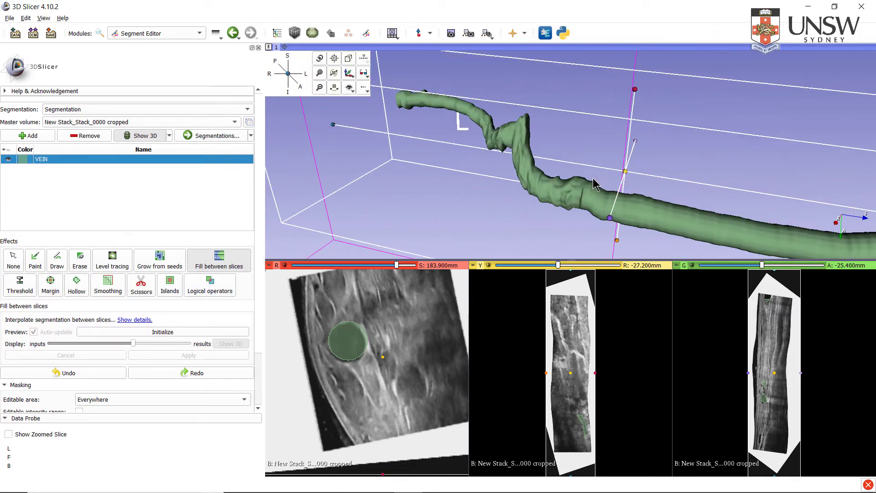
Step: Add a second segment to the segmentation and name it ARTERY
scroll(594, 183, "up", 4)
scroll(594, 187, "down", 5)
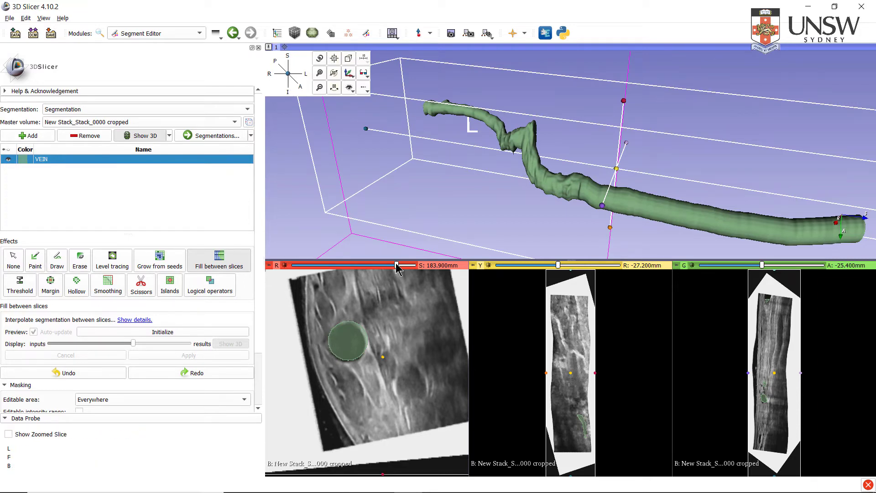
left_click_drag(397, 265, 346, 262)
left_click(28, 135)
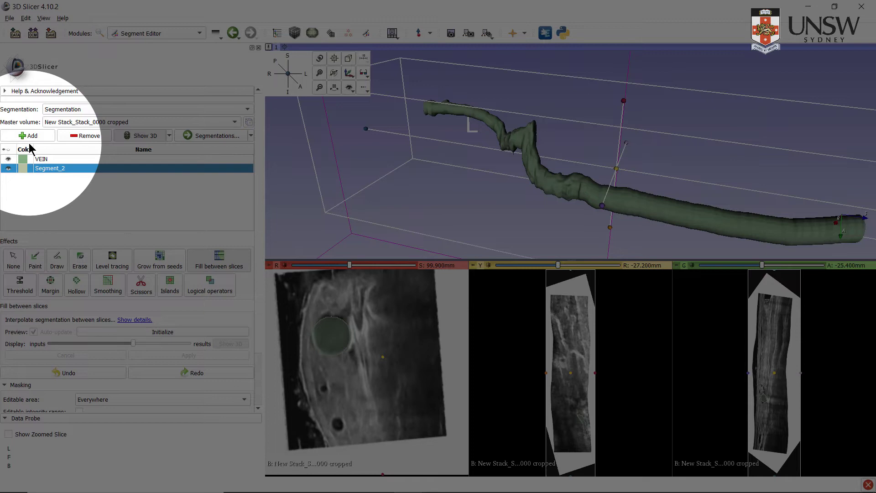
double_click(46, 169)
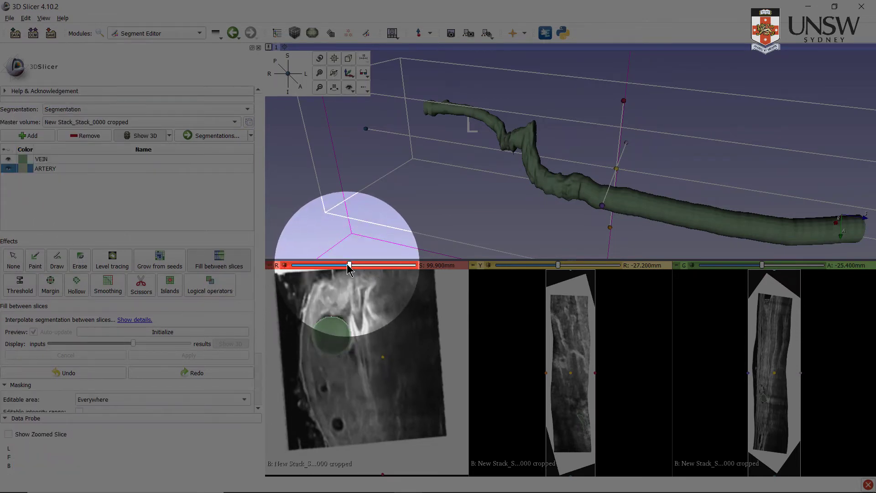
key("Return")
Step: Trace the artery's course through the red slices up to 149.1 mm and back to its junction with the vein at 78.5 mm
mouse_move(343, 266)
left_mouse_down()
mouse_move(334, 264)
mouse_move(354, 265)
left_mouse_up()
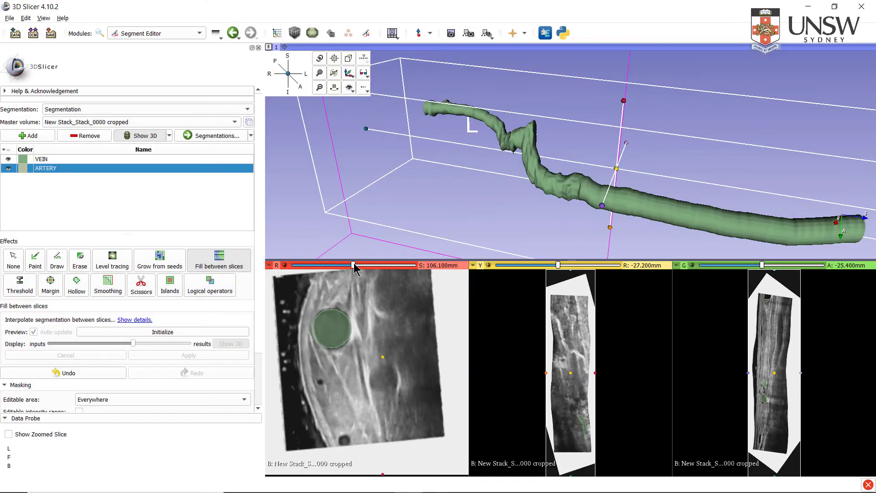
left_click_drag(354, 265, 383, 266)
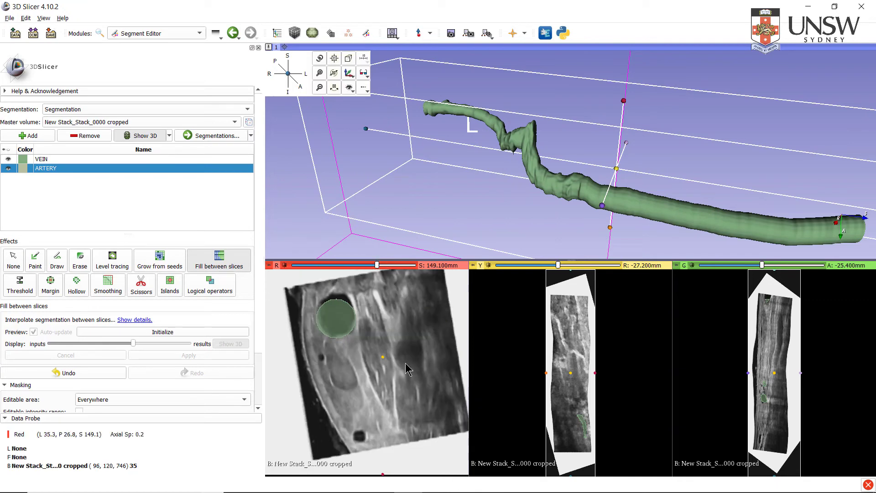
scroll(360, 374, "down", 3)
scroll(360, 372, "down", 1)
scroll(354, 362, "up", 5, "ctrl")
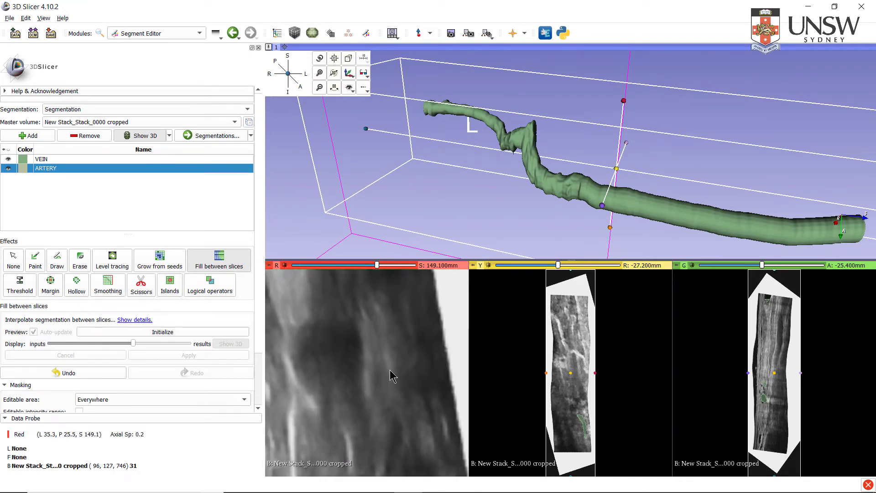
scroll(411, 374, "down", 2, "ctrl")
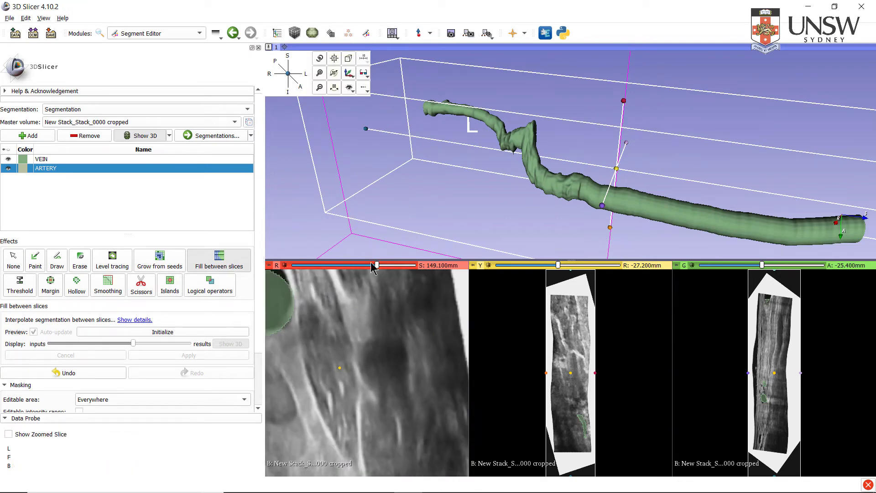
mouse_move(378, 265)
left_mouse_down()
mouse_move(329, 267)
mouse_move(338, 265)
left_mouse_up()
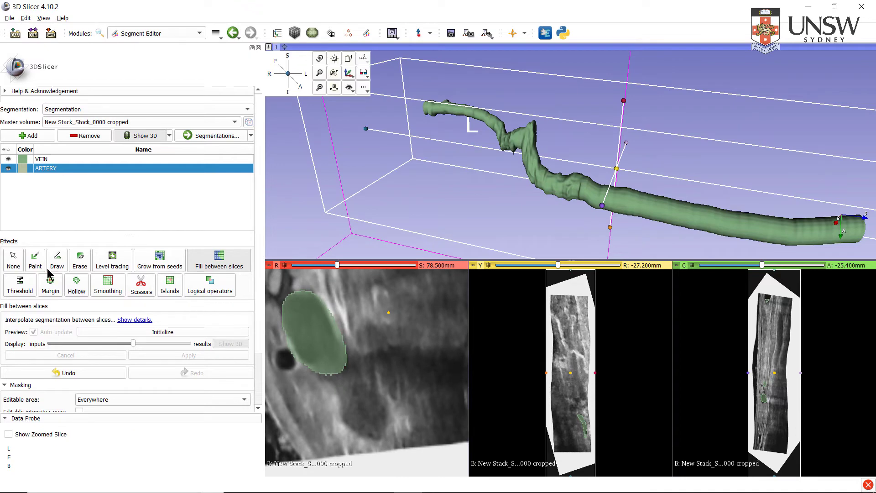
Step: Hide the VEIN segment and paint the artery with a 5% brush on red slices from 78.5 to 80.7 mm
left_click(36, 261)
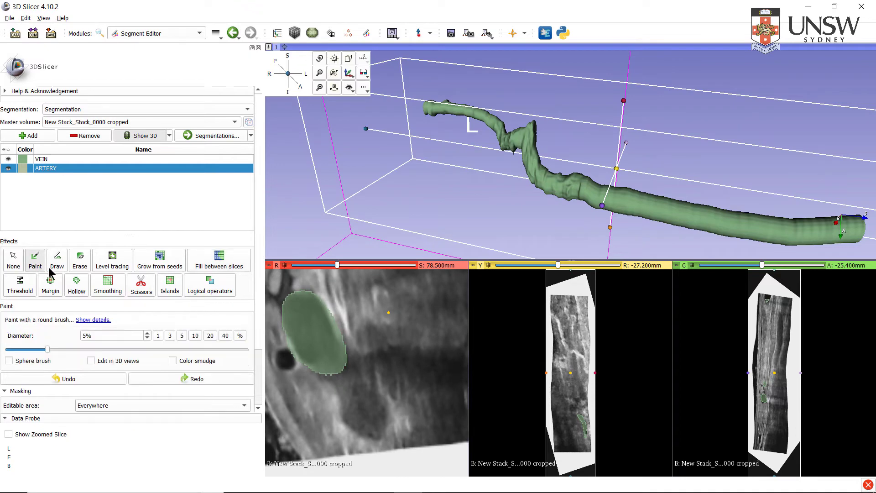
left_click(8, 159)
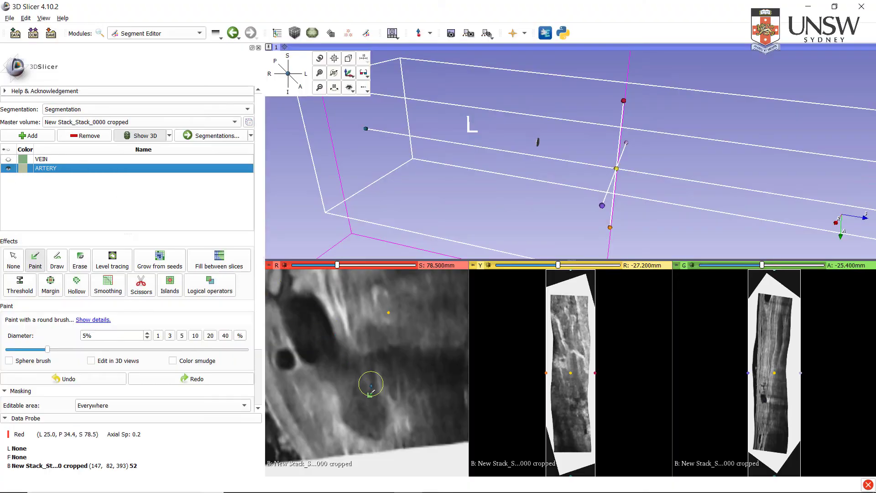
mouse_move(328, 354)
left_mouse_down()
mouse_move(372, 420)
mouse_move(351, 402)
mouse_move(373, 403)
mouse_move(365, 418)
mouse_move(381, 413)
left_mouse_up()
scroll(354, 398, "up", 4)
scroll(373, 403, "up", 7)
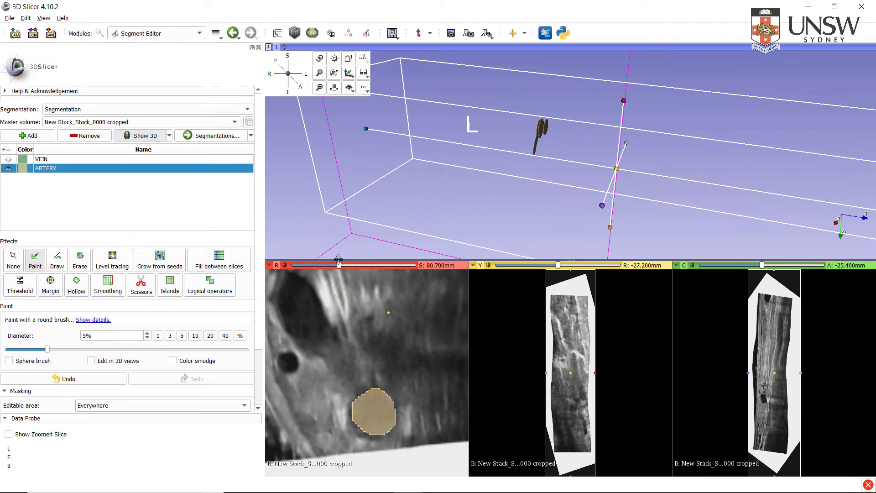
Step: Paint the artery's elongated connection to the vein on the 78.7 mm and 77.5 mm red slices, checking the overlap with VEIN shown
scroll(345, 363, "down", 10)
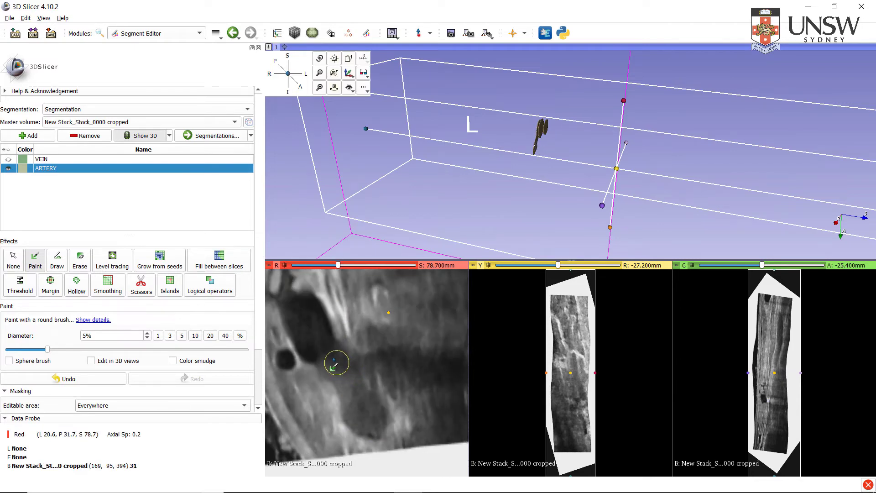
mouse_move(330, 357)
left_mouse_down()
mouse_move(368, 419)
mouse_move(354, 414)
left_mouse_up()
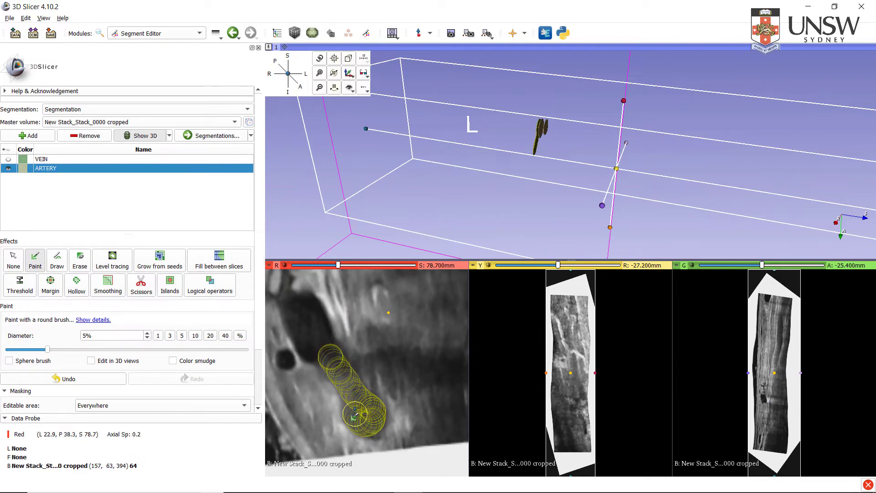
left_click_drag(350, 382, 349, 384)
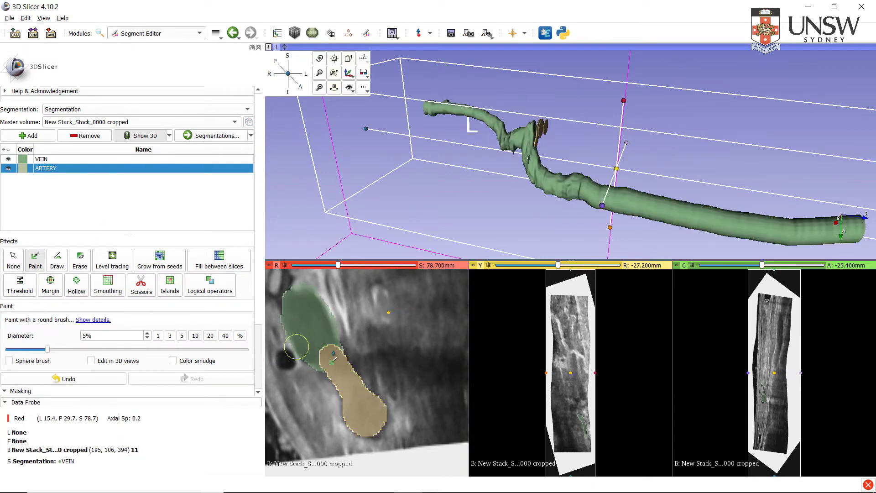
left_click(9, 158)
scroll(351, 375, "down", 6)
mouse_move(322, 358)
left_mouse_down()
mouse_move(353, 384)
mouse_move(369, 425)
left_mouse_up()
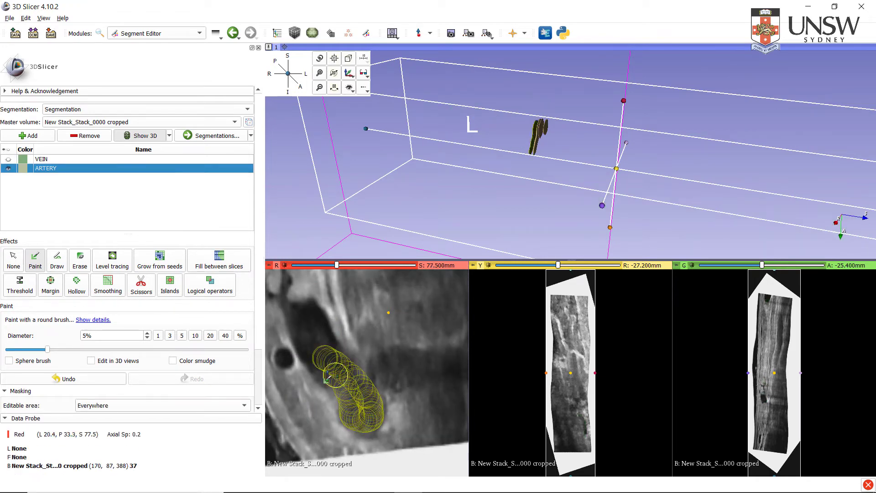
Step: Paint the artery's cross-section at intervals on the red slices from 78.9 mm up to 84.3 mm
scroll(361, 388, "up", 19)
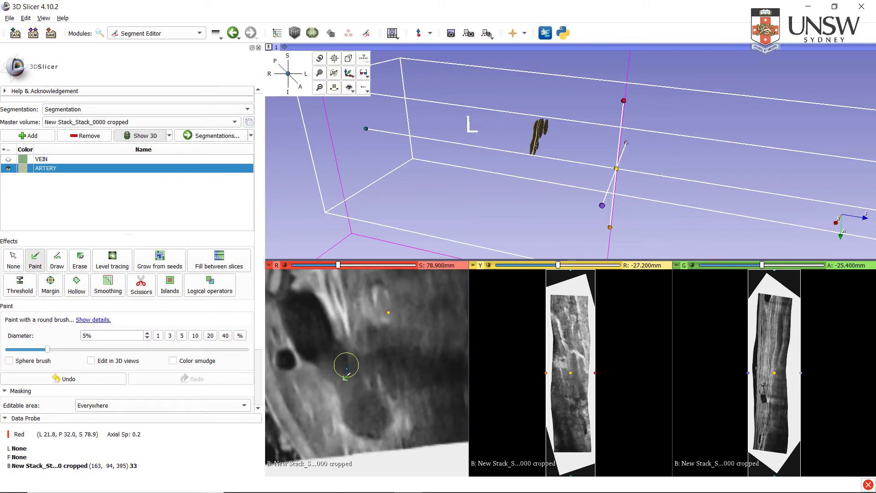
scroll(354, 384, "up", 2)
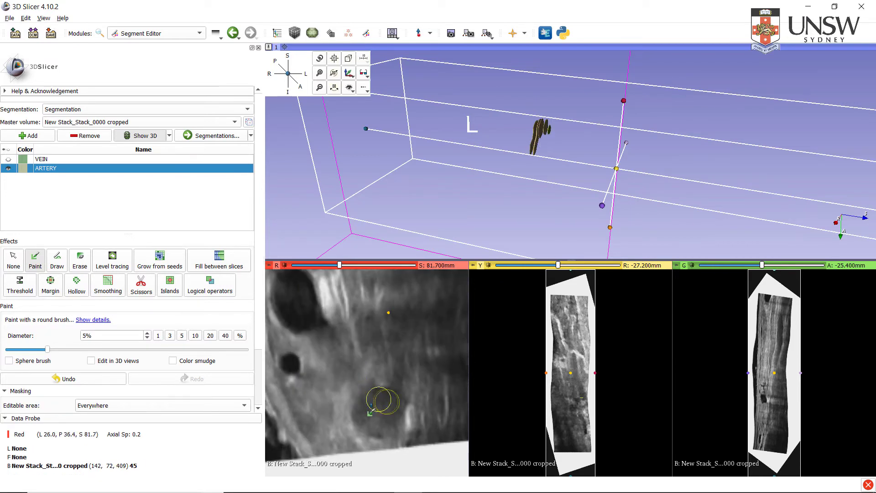
scroll(395, 411, "up", 14)
mouse_move(394, 410)
left_mouse_down()
mouse_move(402, 396)
mouse_move(401, 403)
left_mouse_up()
scroll(393, 406, "up", 12)
scroll(398, 398, "up", 13)
scroll(401, 395, "up", 10)
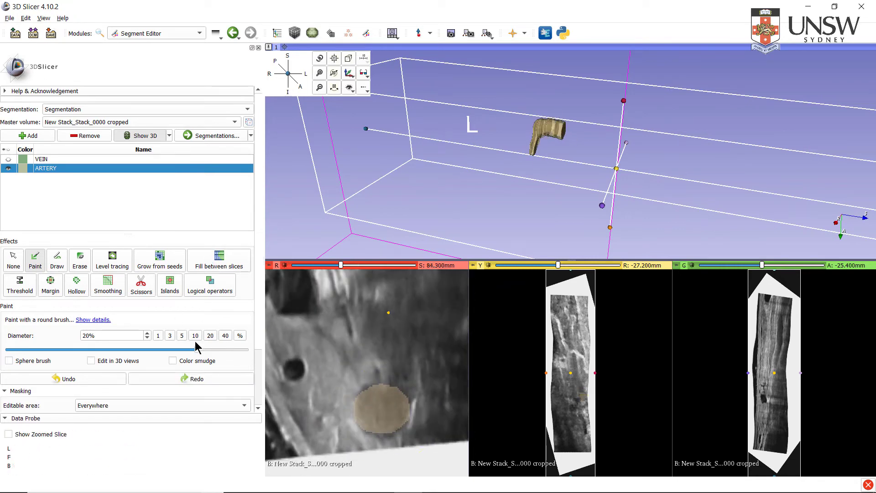
Step: Set the brush diameter to 10% and stamp the artery's round cross-section at intervals on the red slices beyond 84.3 mm, below 99.9 mm
left_click(195, 338)
scroll(391, 397, "up", 8)
left_click(391, 396)
scroll(392, 389, "up", 10)
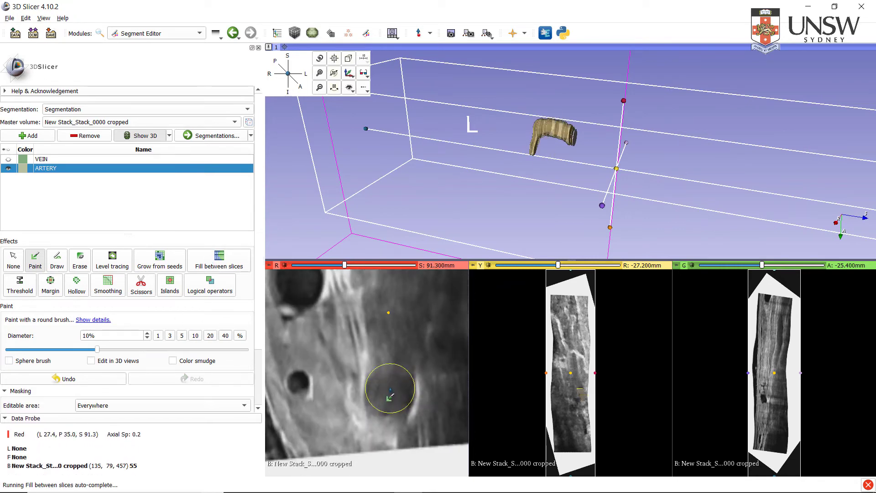
left_click_drag(394, 375, 395, 387)
scroll(394, 380, "up", 10)
left_click(394, 378)
scroll(393, 378, "up", 8)
Step: Stamp the artery's round cross-section on the red slices around and just beyond 99.9 mm, keeping the 10% brush
left_click(285, 266)
scroll(427, 371, "up", 4, "ctrl")
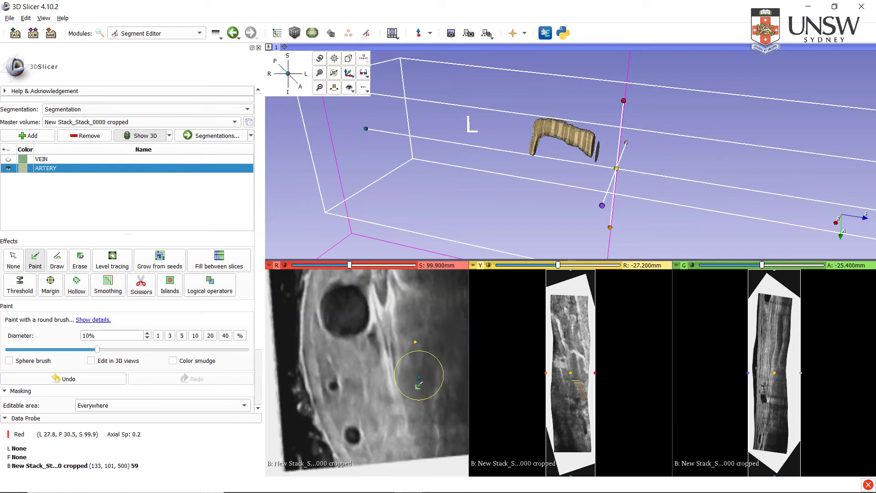
scroll(419, 378, "up", 4, "ctrl")
scroll(413, 370, "up", 10)
left_click(413, 371)
left_click(418, 372)
Step: Stamp the artery's cross-section at wide intervals on the red slices from 131.7 mm up to 163.7 mm
left_click_drag(352, 265, 368, 264)
scroll(397, 315, "down", 3, "ctrl")
left_click(394, 302)
left_click(431, 343)
left_click(118, 381)
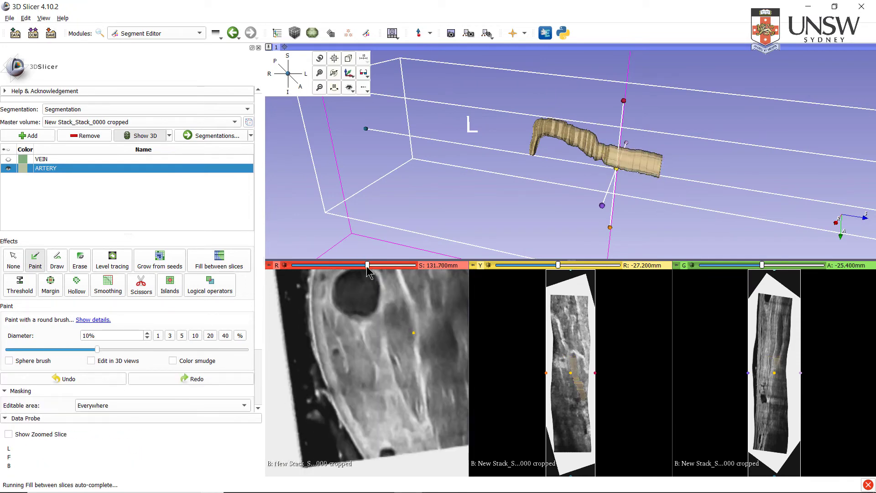
middle_click_drag(437, 347, 363, 353)
left_click(364, 353)
left_click_drag(370, 265, 386, 265)
left_click(374, 344)
Step: Interpolate the painted ARTERY slices with Fill between slices, apply it, and show VEIN again to view both vessels in 3D
left_click(219, 260)
left_click(224, 354)
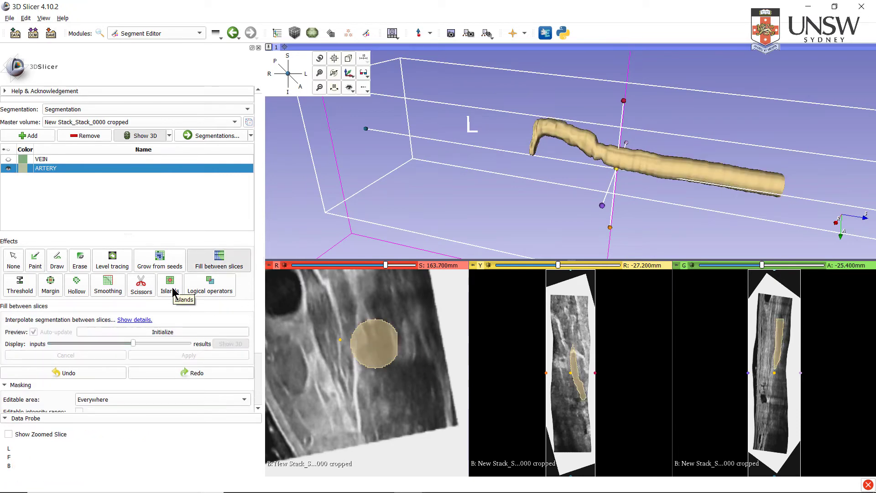
left_click(8, 159)
left_click_drag(422, 200, 534, 164)
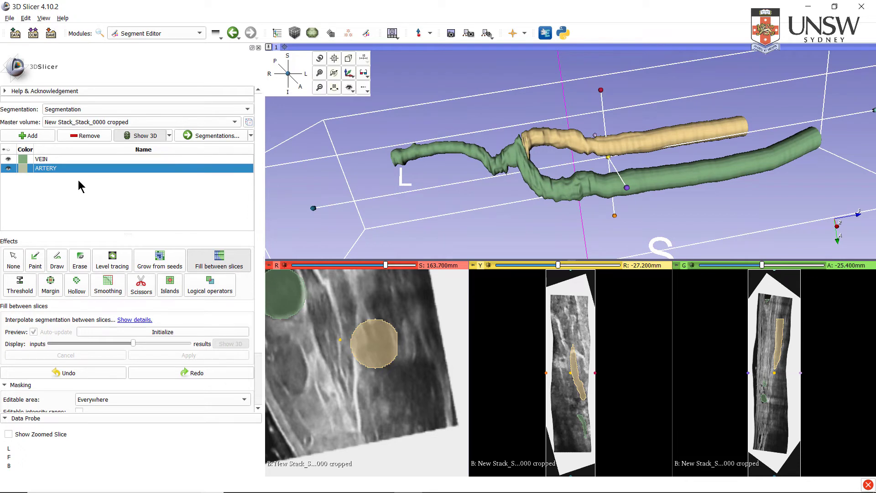
Step: Merge the VEIN segment into ARTERY with the Logical operators effect, using the Add operation
scroll(85, 255, "down", 3)
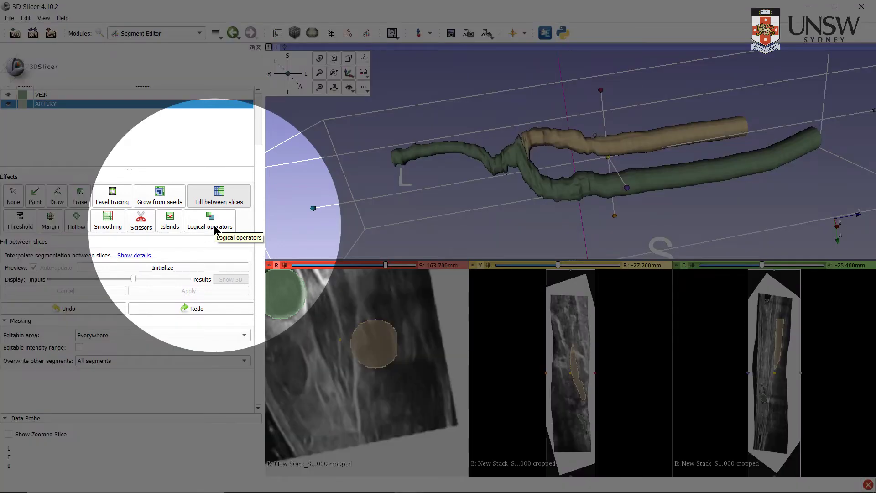
left_click(214, 227)
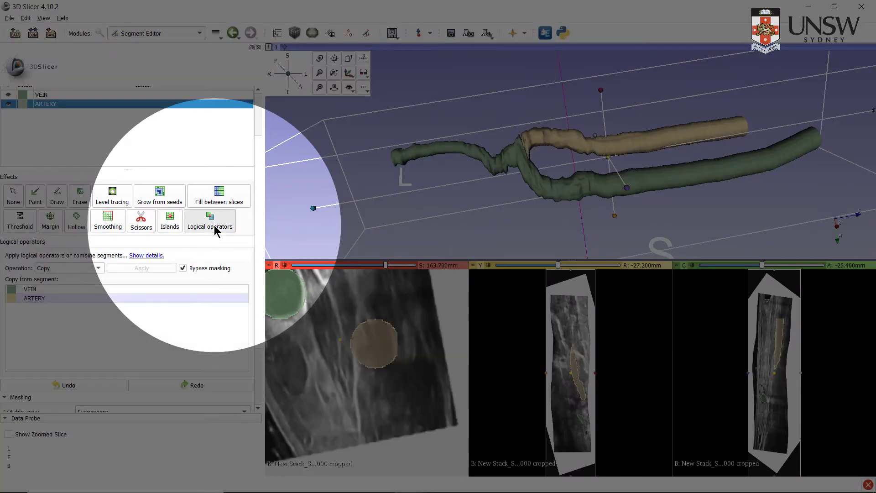
left_click(58, 289)
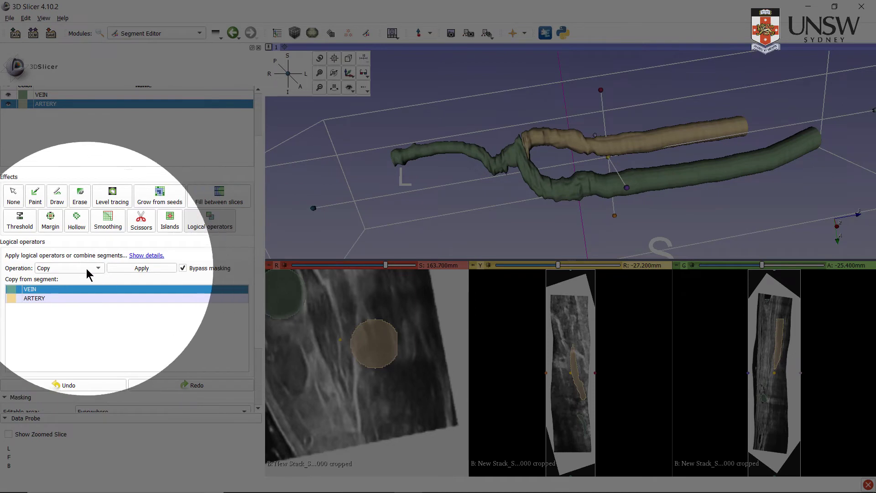
left_click(87, 269)
left_click(78, 285)
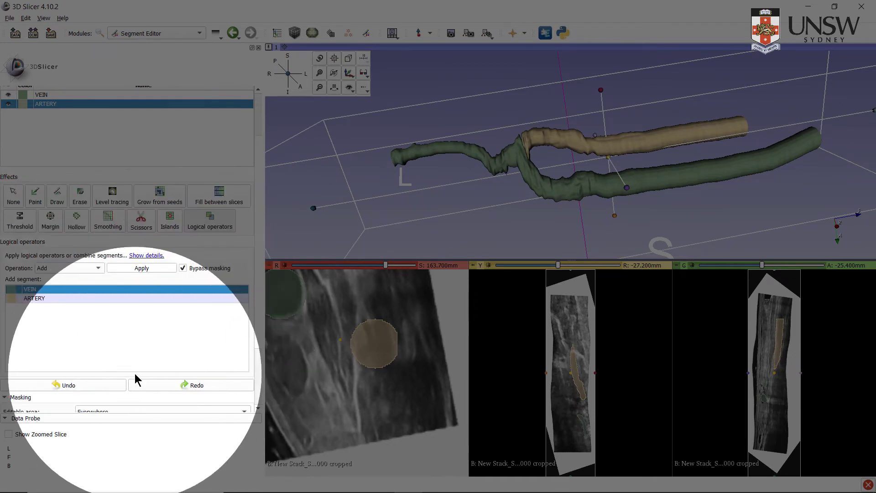
left_click(142, 268)
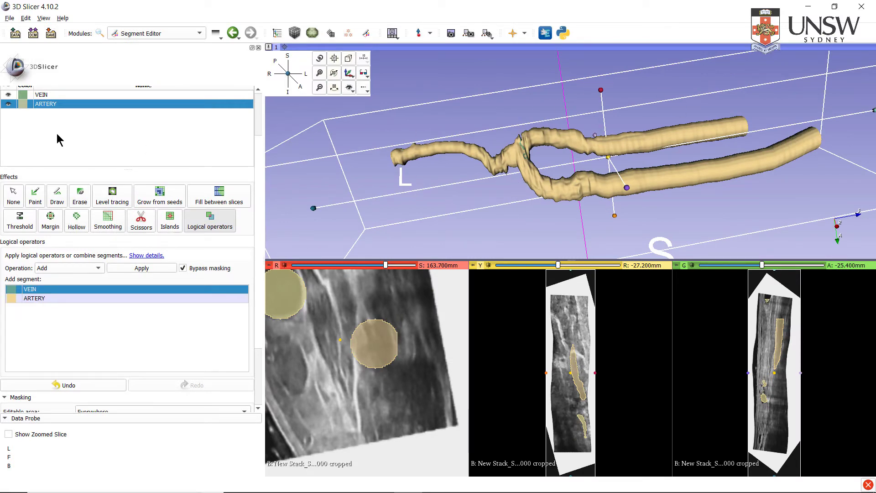
Step: Hide the VEIN segment, leave the Logical operators effect and inspect the merged ARTERY model in 3D
left_click(8, 95)
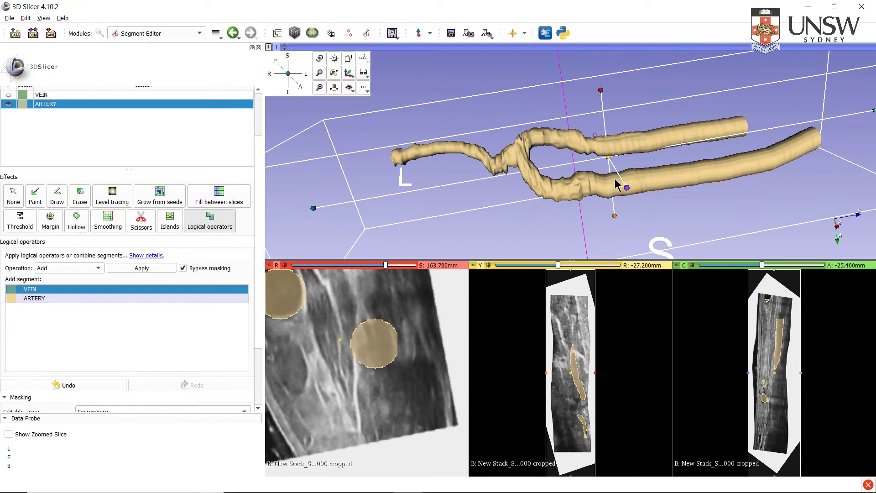
scroll(617, 184, "up", 2)
scroll(616, 179, "down", 5)
left_click(13, 196)
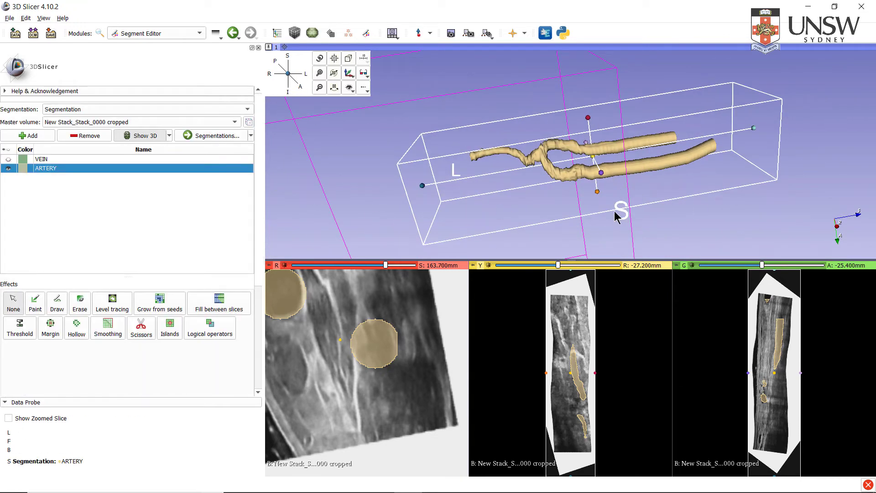
scroll(555, 184, "down", 2)
scroll(552, 183, "up", 5)
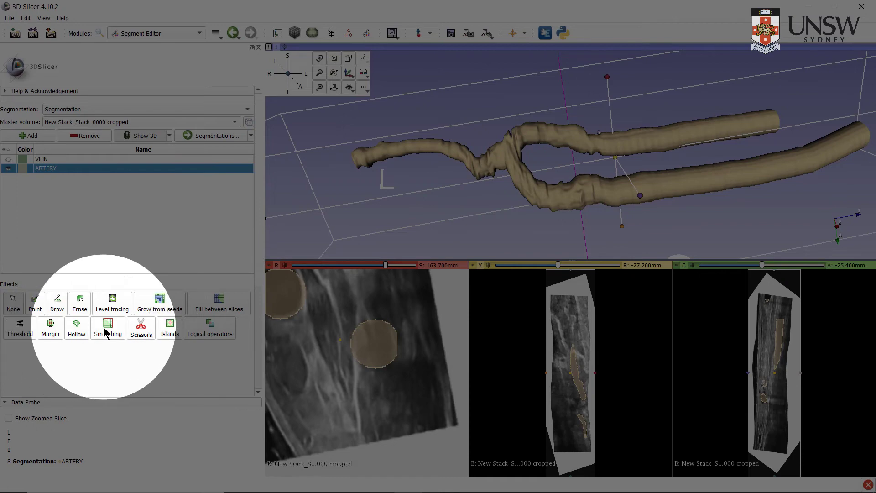
Step: Smooth the merged ARTERY segment with the Gaussian method at a standard deviation of 6 mm
left_click(106, 331)
scroll(137, 333, "down", 3)
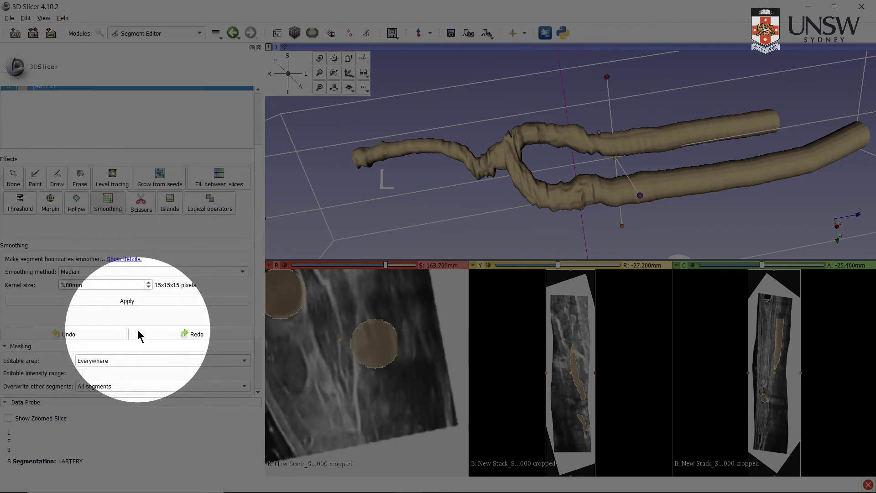
left_click(112, 273)
left_click(102, 303)
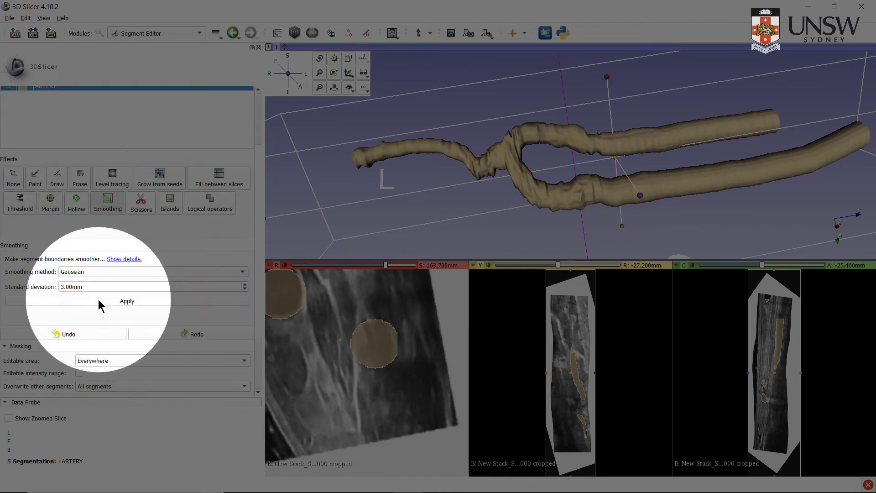
left_click_drag(105, 288, 62, 290)
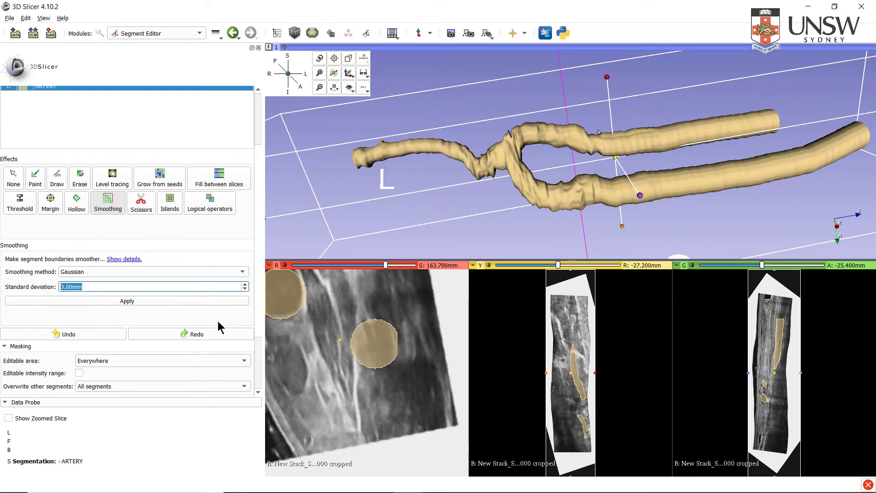
type("6")
left_click(212, 302)
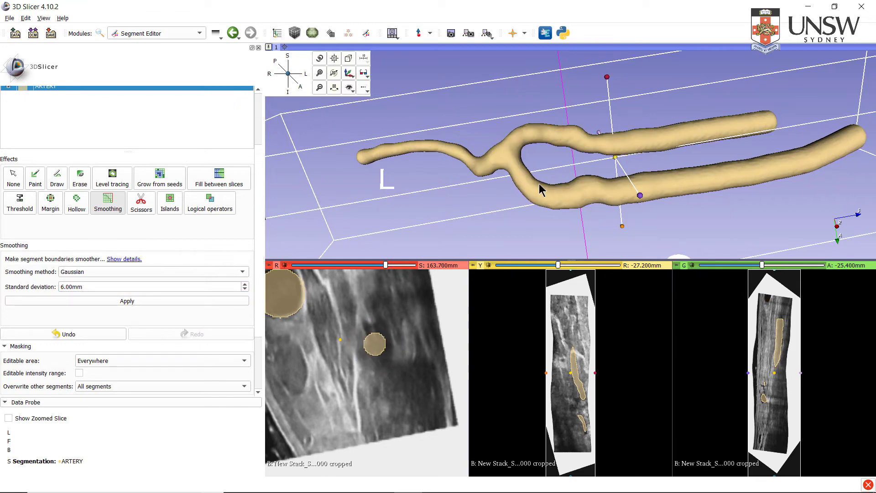
Step: Inspect the smoothed ARTERY model in 3D from several angles, including a close view of the branch
left_click_drag(540, 189, 506, 172)
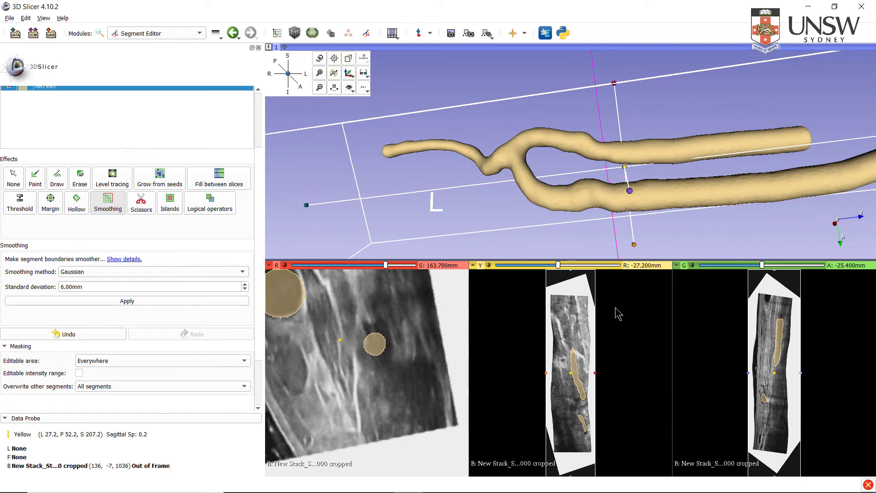
left_click_drag(625, 235, 542, 145)
scroll(541, 145, "up", 8)
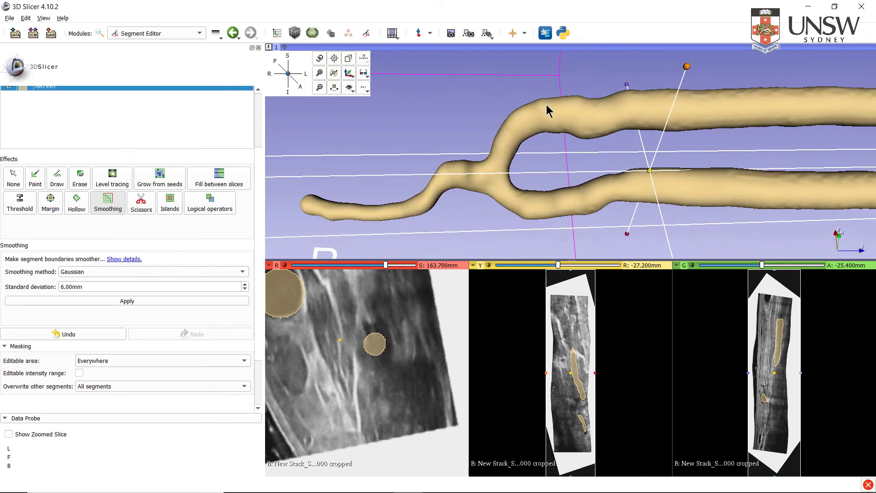
scroll(557, 133, "down", 8)
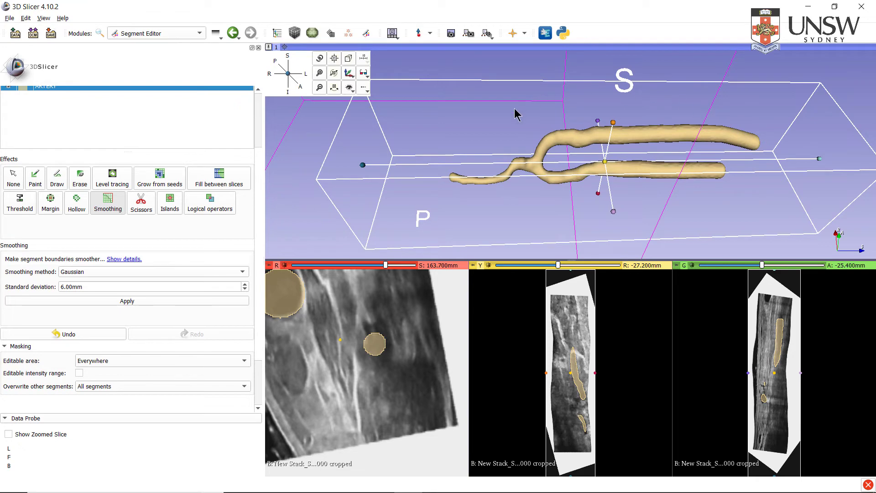
Step: Switch to the Segmentations module, set the export output type to Models and show the Export to files settings
left_click(153, 34)
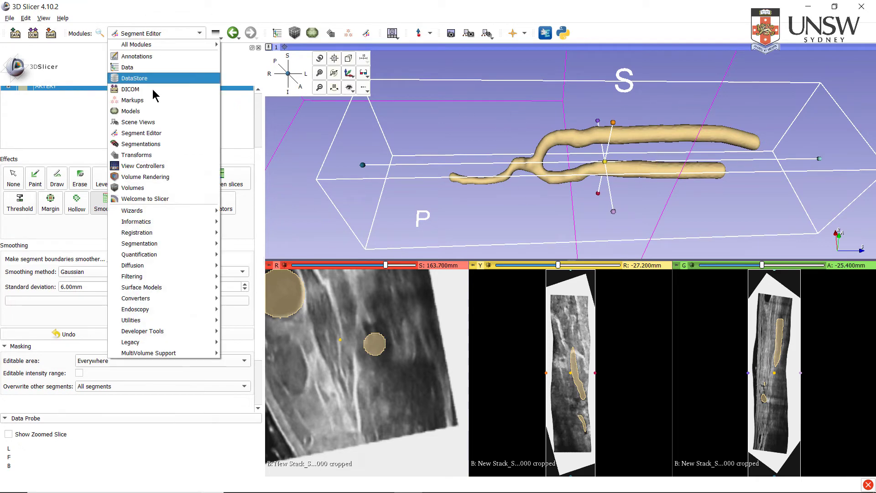
left_click(159, 145)
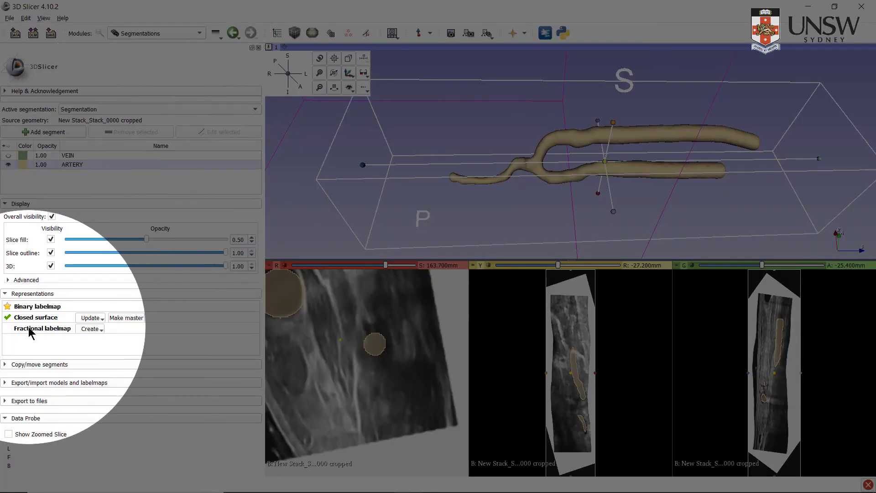
left_click(4, 384)
scroll(5, 388, "down", 1)
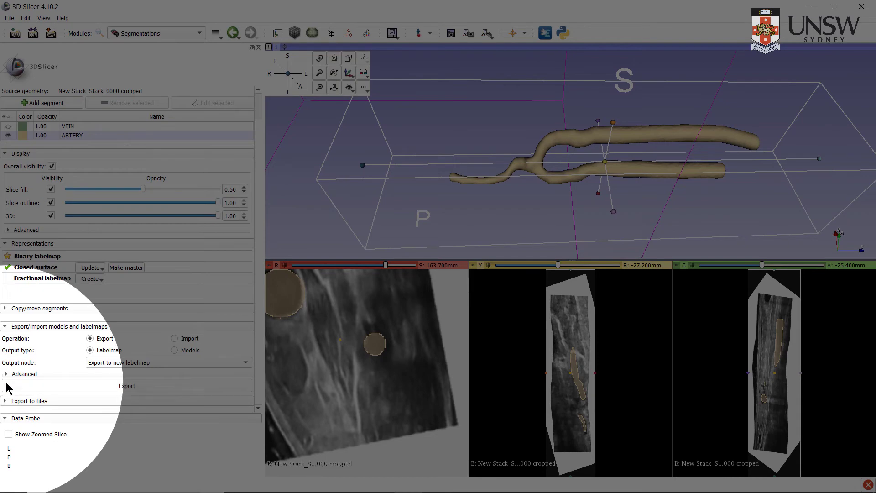
left_click(174, 351)
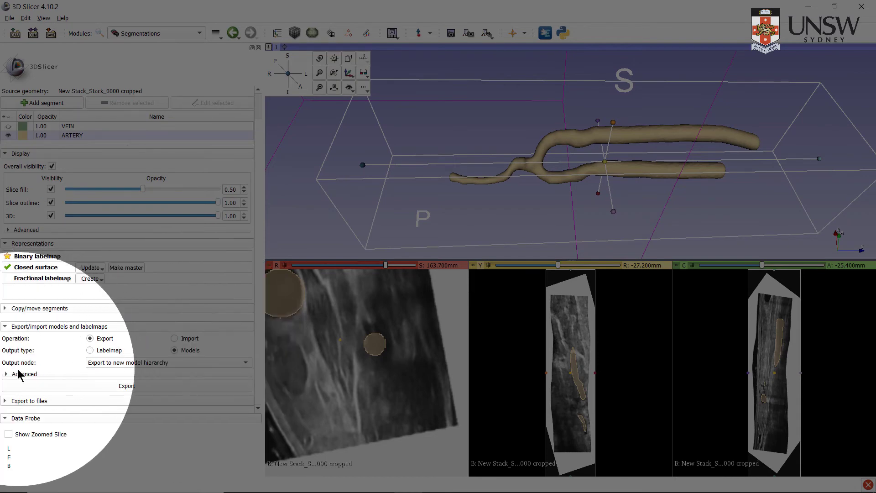
left_click(14, 401)
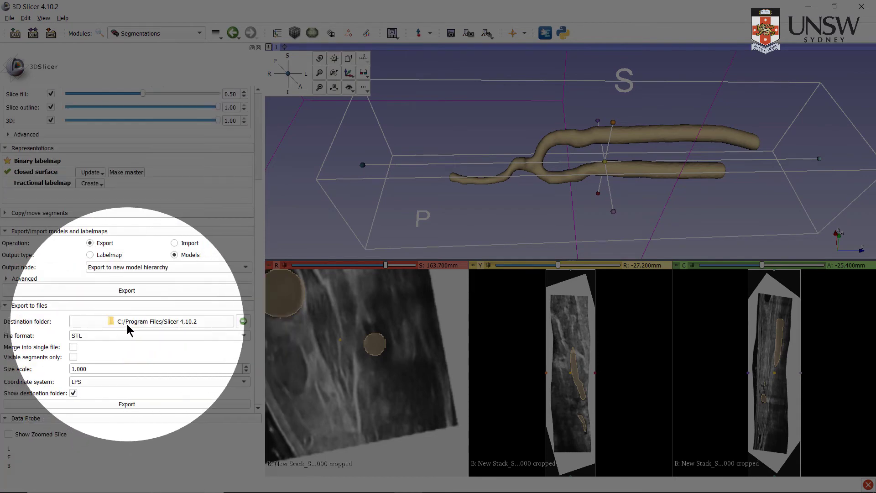
Step: Set the destination folder for the exported files to C:/MECH9660/Slicer
left_click(163, 321)
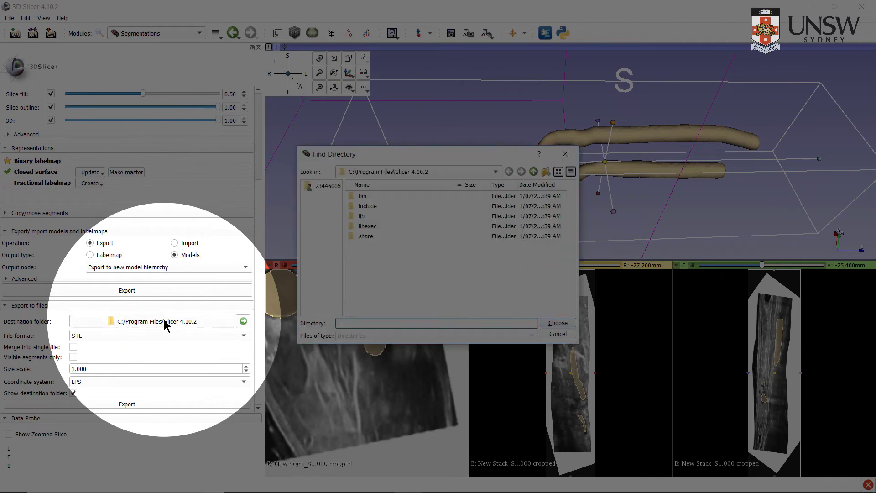
left_click(533, 172)
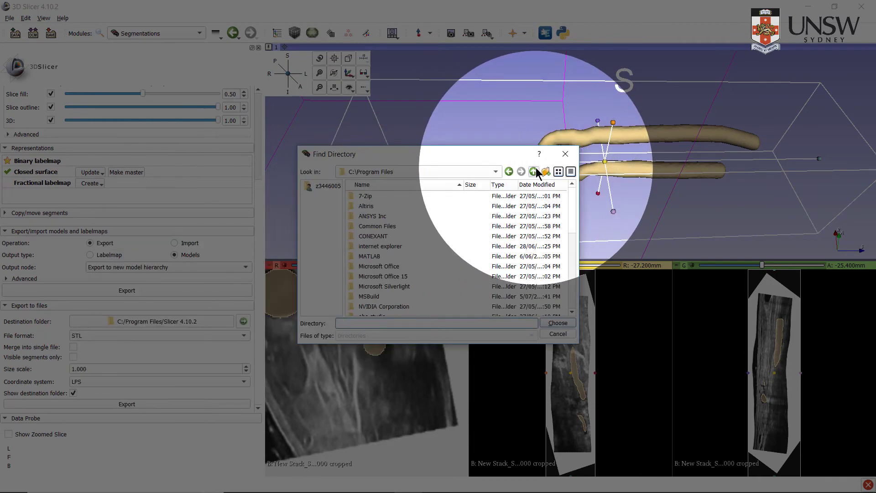
left_click(534, 171)
double_click(401, 216)
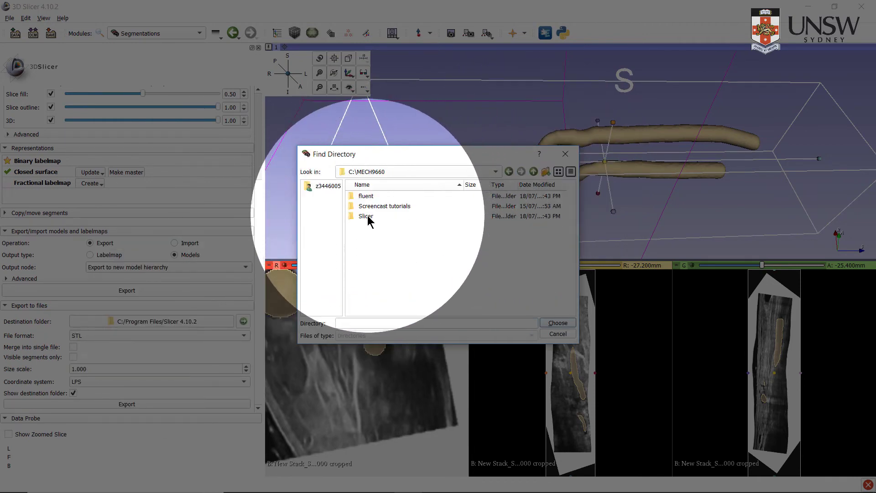
double_click(367, 218)
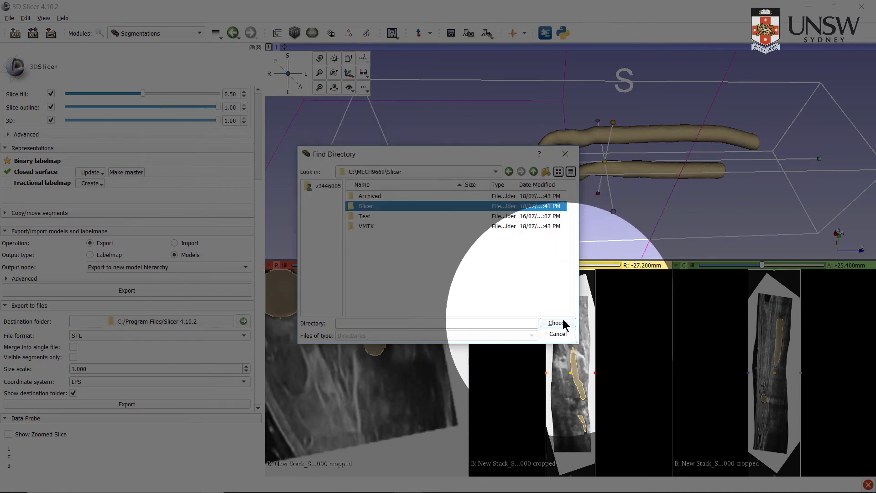
left_click(563, 322)
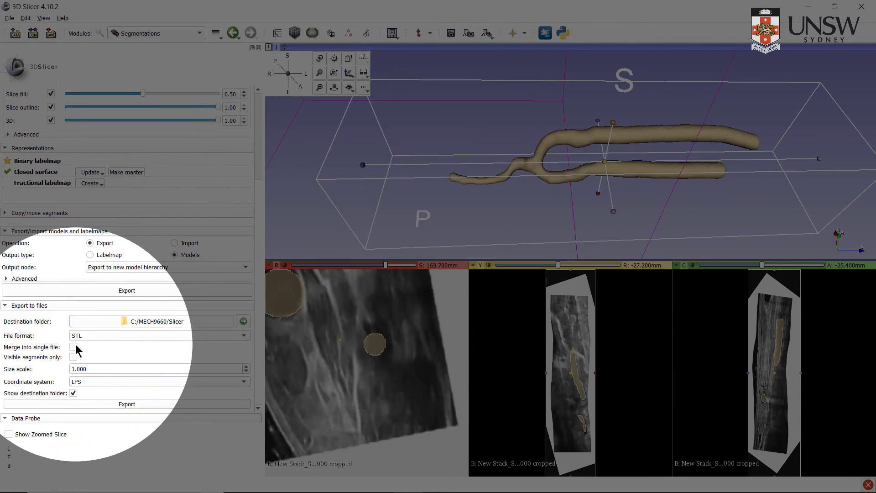
Step: Export only the visible segments, merged into a single STL file
left_click(73, 347)
left_click(73, 356)
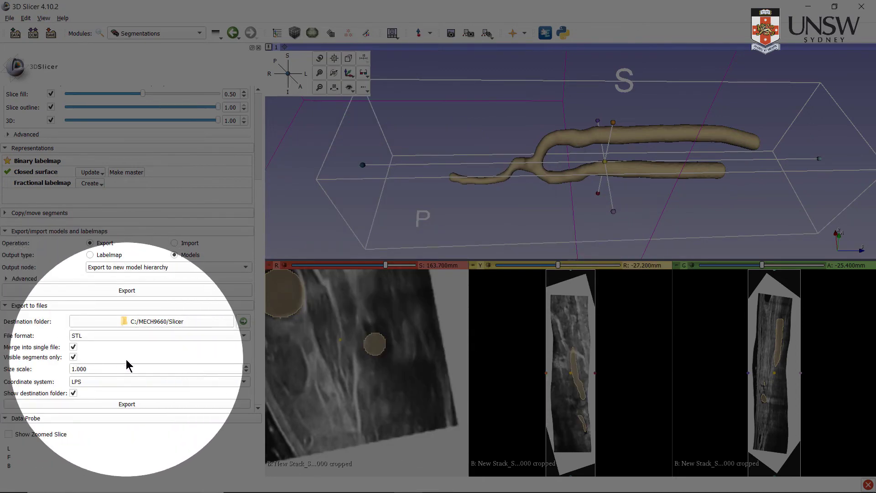
left_click(127, 404)
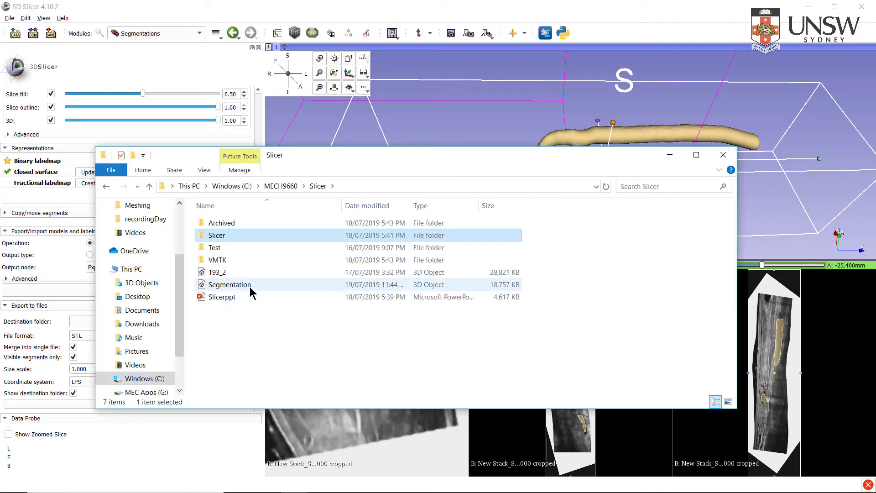
Step: Open the exported Segmentation file in 3D Viewer and inspect the vessel model from several angles
left_click(228, 286)
double_click(241, 286)
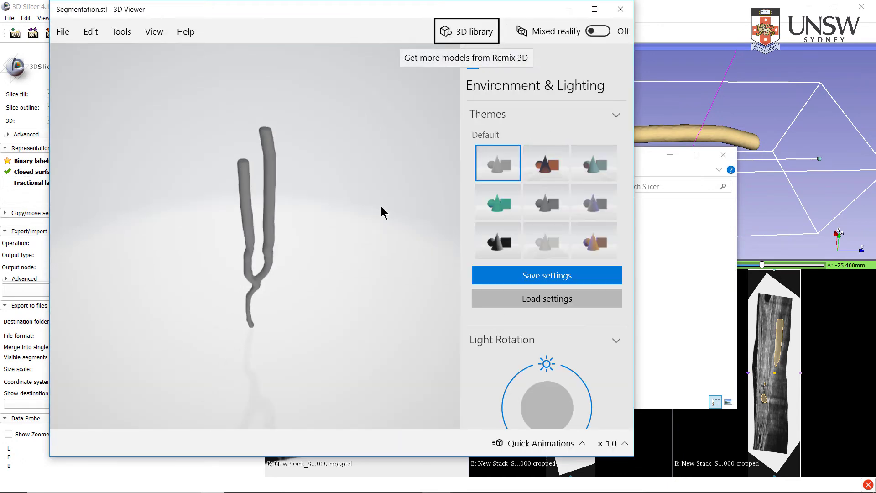
left_click_drag(382, 207, 265, 185)
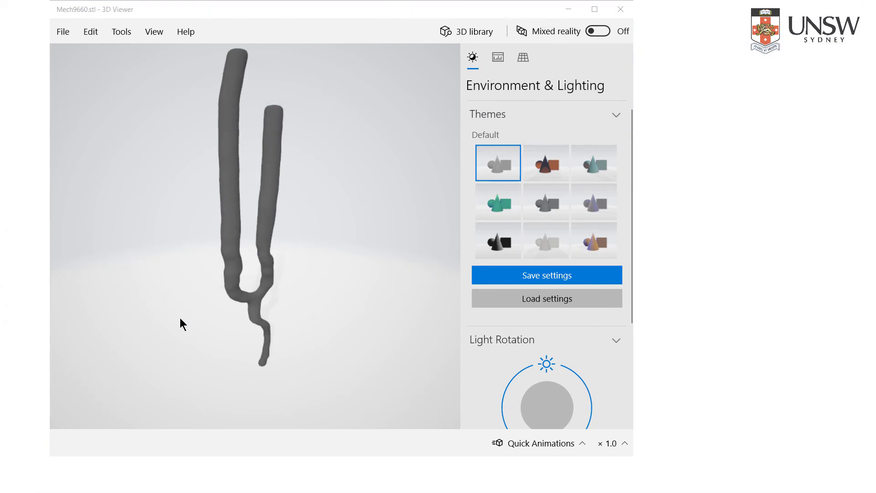
left_click_drag(259, 166, 232, 113)
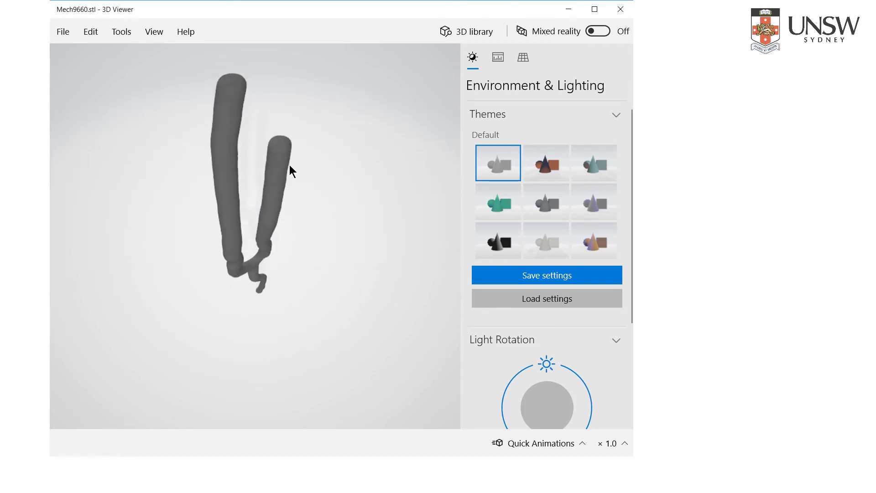
left_click_drag(291, 230, 273, 346)
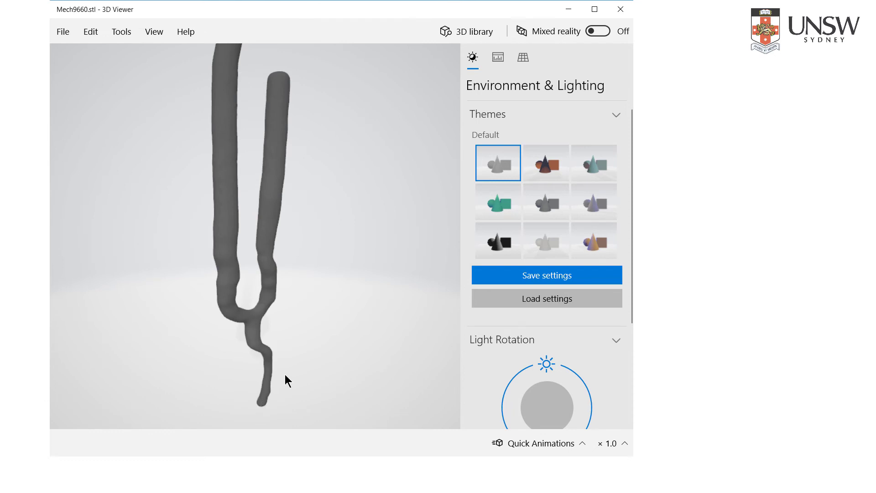
scroll(286, 373, "down", 3)
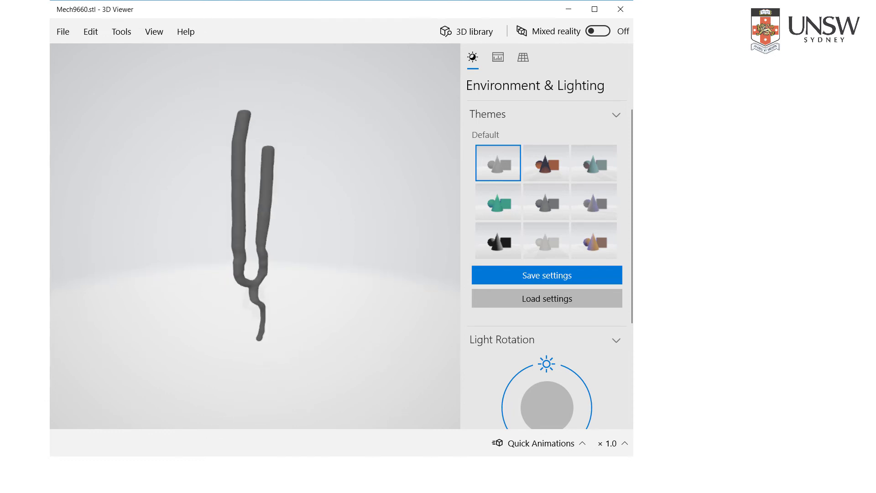
Step: Launch VMTK and enter a PypePad pipe that reads C:/MECH9660/Slicer/MECH9660.stl, clips, extends with ratio 10, caps it and writes model_done.stl
key("super")
type("vm")
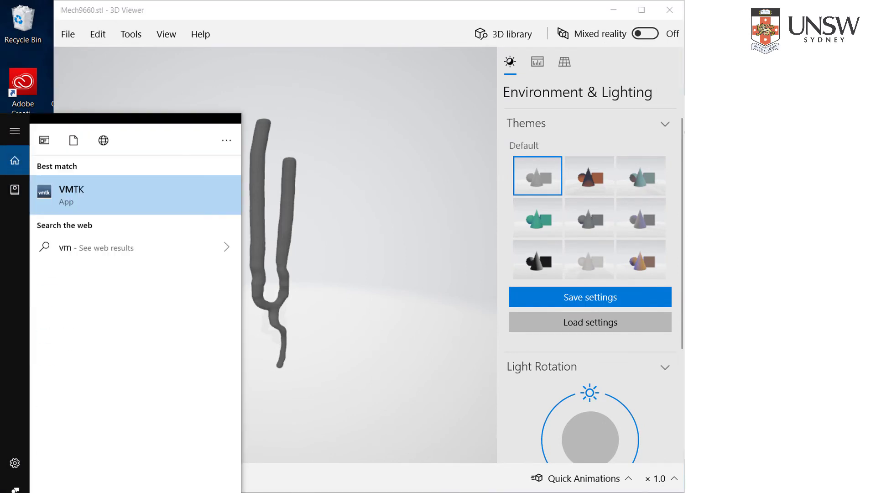
type("tk")
key("Return")
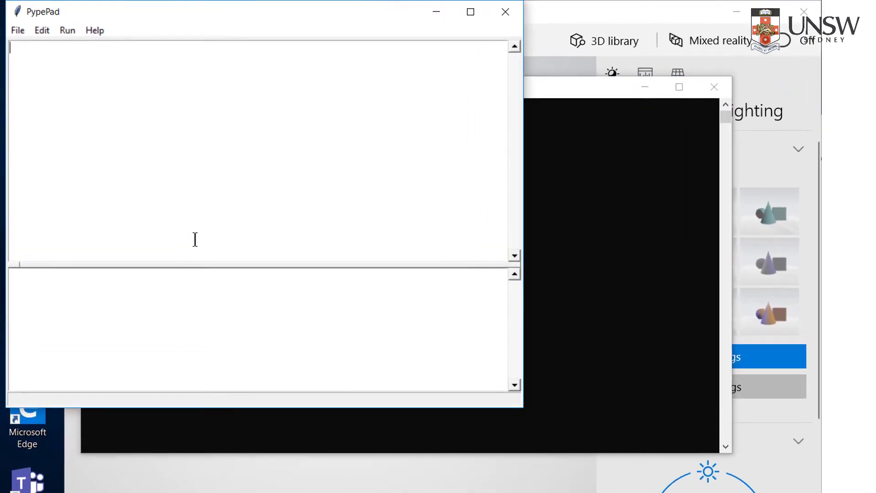
type("#One long pipe vmtksurfacereader -ifile C:/MECH9660/Slicer/MECH9660.stl --pipe vmtkcenterlines --pipe vmtkendpointextractor --pipe vmtkbranchclipper --pipe vmtksurfaceconnectivity -cleanoutput 1 --pipe vmtkflowextensions -adaptivelength 1 -extensionmode boundarynormal -extensionratio 10 -interactive 1 --pipe vmtksurfacecapper -interactive 0 --pipe vmtksurfacewriter -ofile model_done.stl")
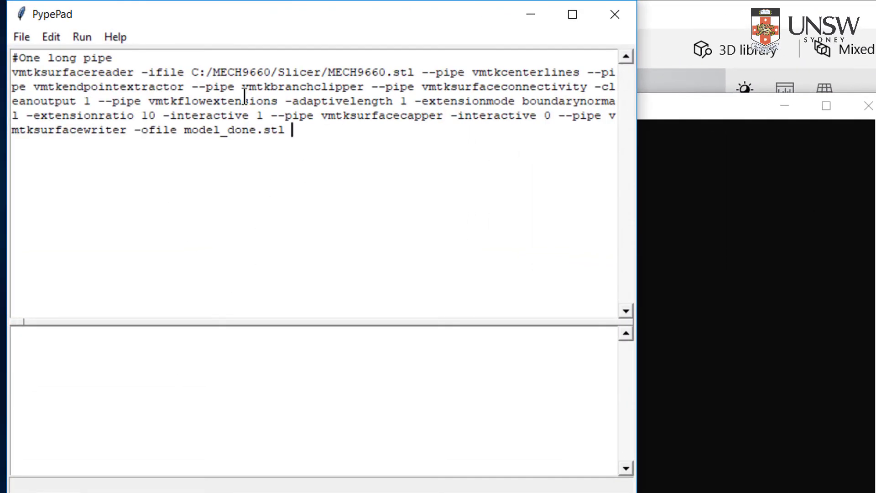
Step: Review the pipe script's input file path, flow extension options, extension ratio, surface writer and output file name
left_click_drag(192, 72, 414, 72)
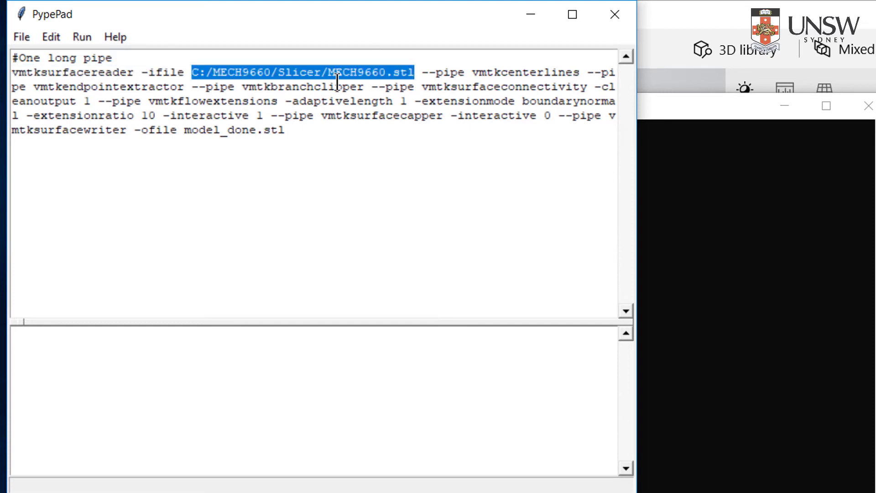
left_click(428, 73)
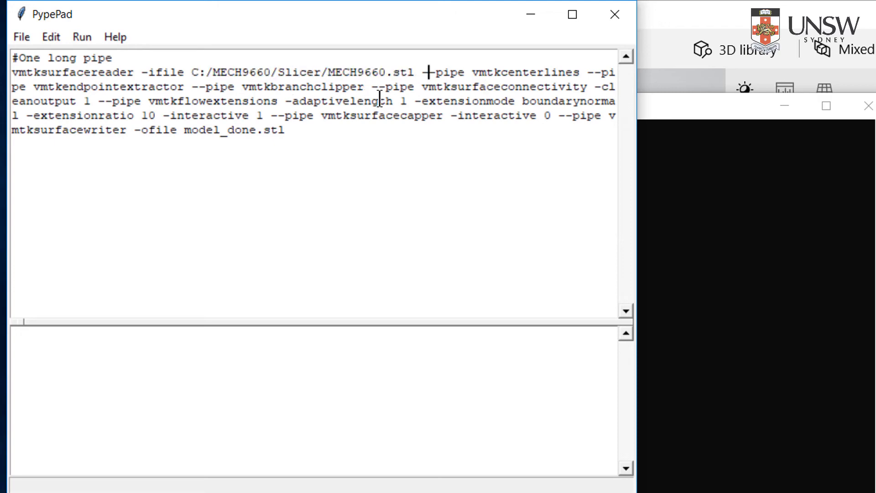
left_click(430, 72)
left_click_drag(157, 102, 285, 101)
left_click_drag(452, 101, 581, 129)
left_click(249, 115)
left_click_drag(155, 114, 144, 114)
left_click(219, 189)
left_click_drag(33, 130, 124, 131)
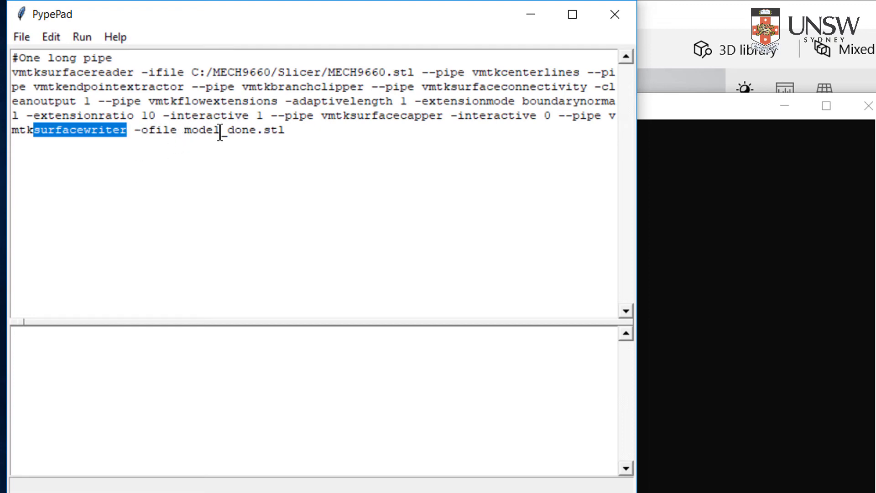
left_click_drag(192, 130, 282, 129)
left_click(308, 183)
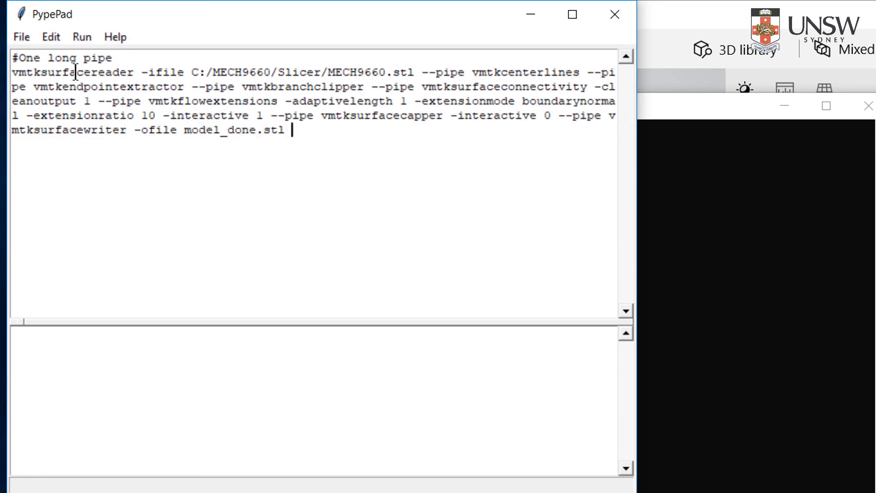
Step: Run the whole PypePad script and maximize the vmtk render window
left_click(94, 37)
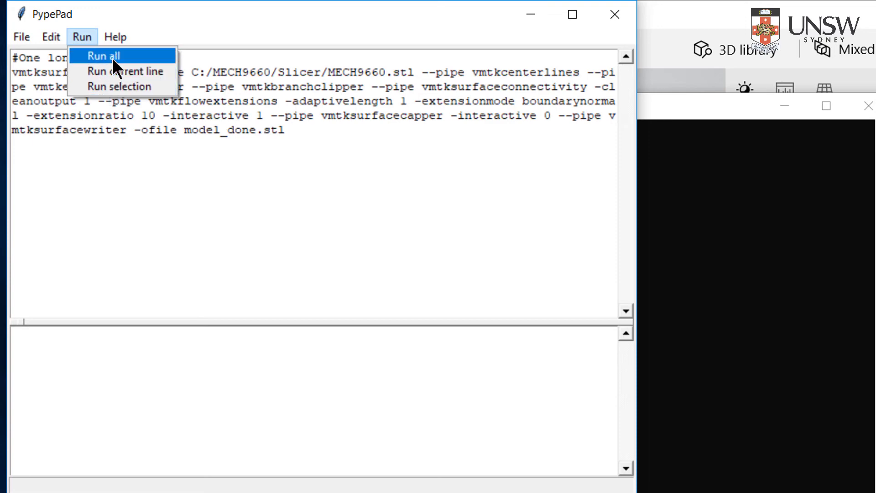
left_click(84, 56)
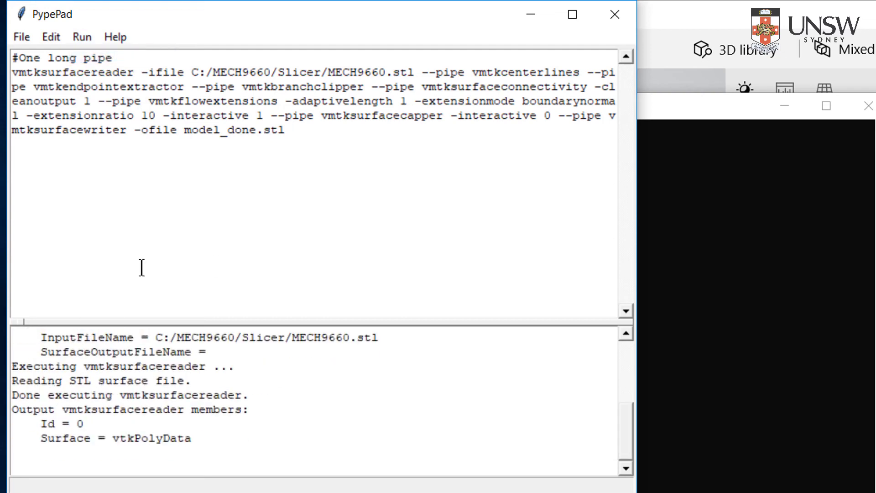
double_click(771, 62)
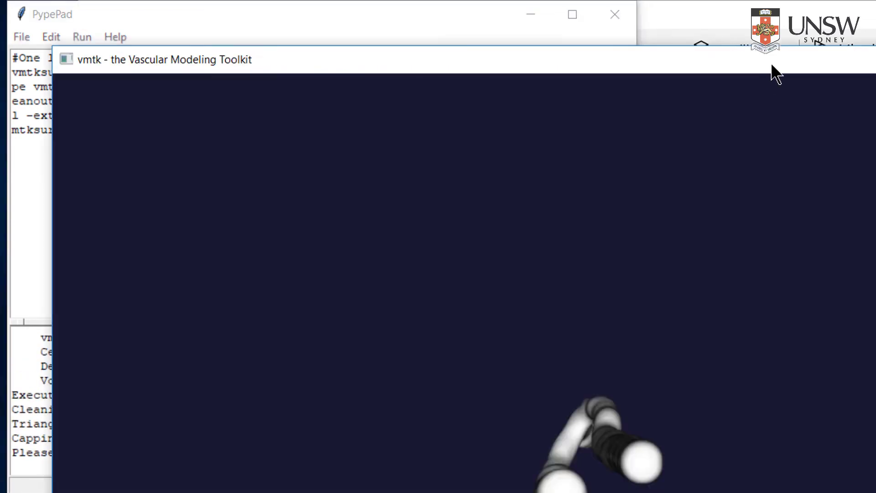
Step: Place a source point on the end face of the thin single vessel and proceed to target point selection
left_click_drag(401, 240, 685, 223)
scroll(458, 246, "up", 3)
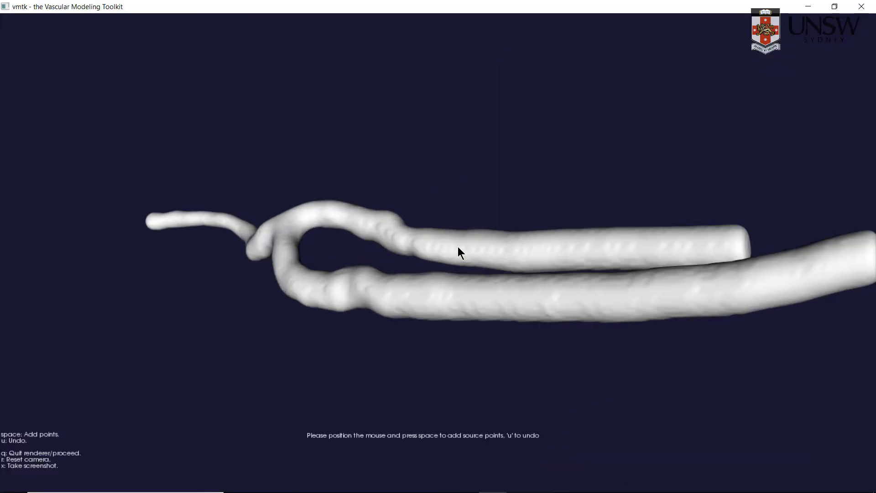
scroll(459, 246, "down", 2)
left_click_drag(449, 254, 442, 337)
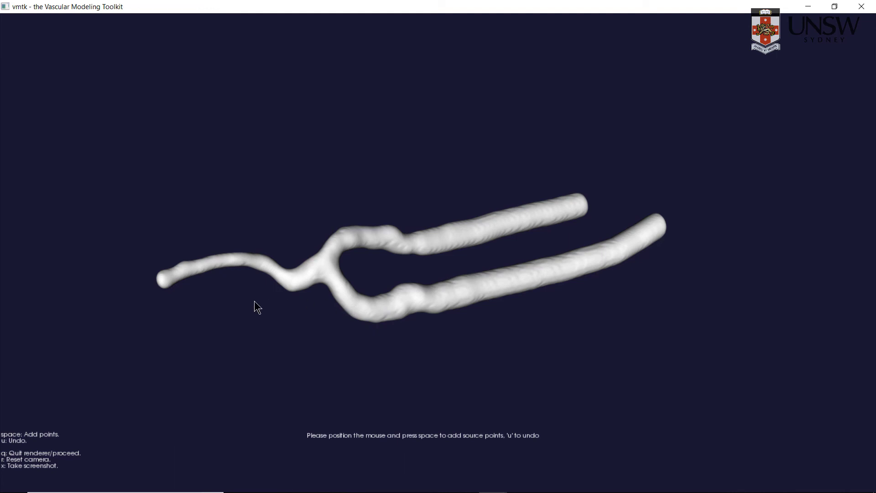
left_click_drag(292, 302, 448, 299)
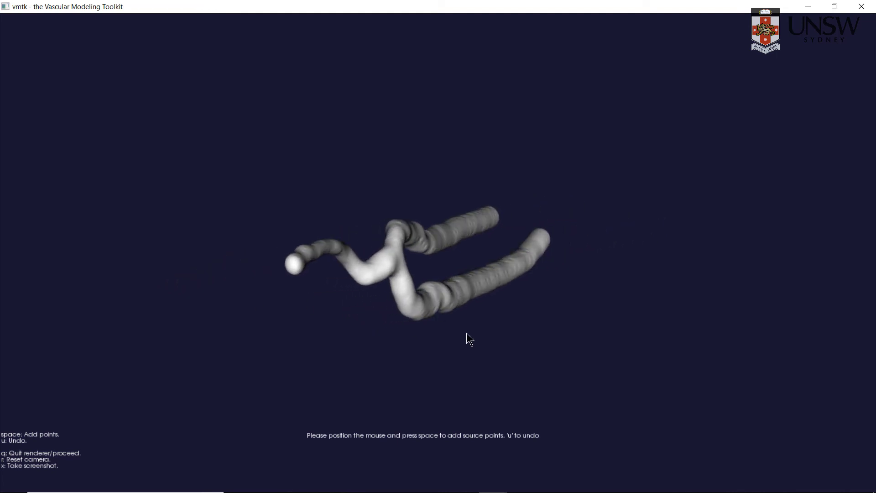
scroll(399, 346, "up", 2)
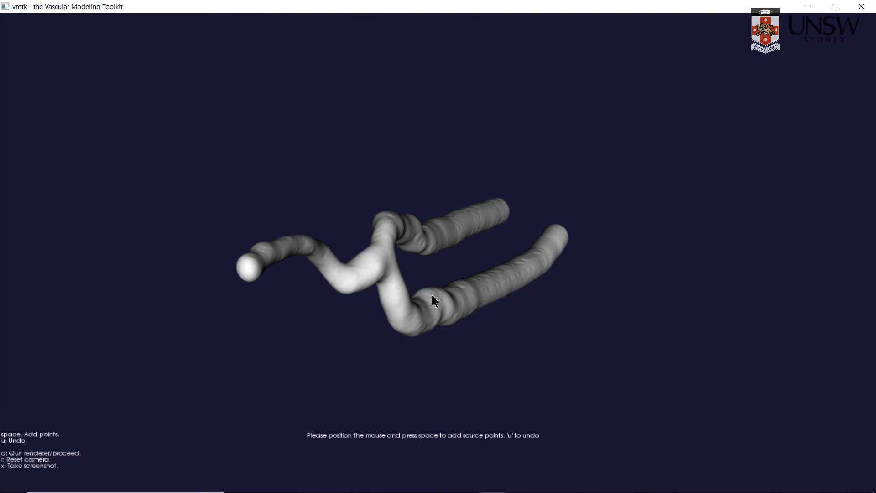
left_click_drag(389, 311, 415, 312)
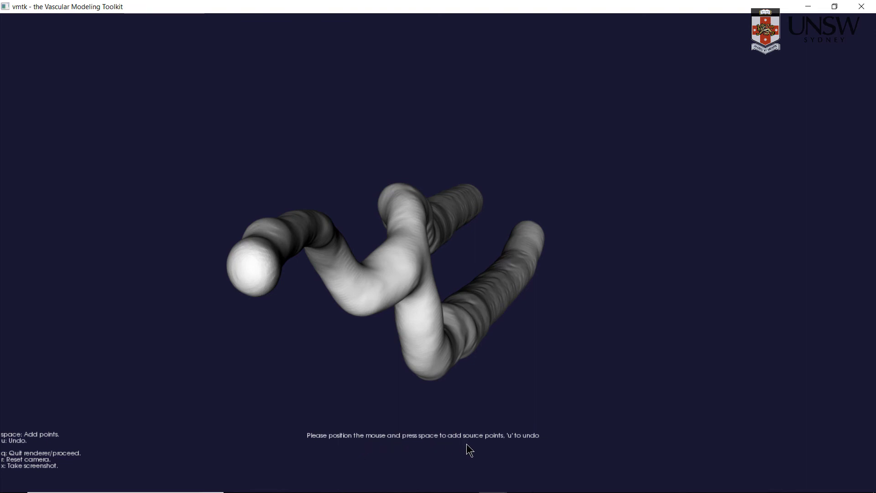
left_click_drag(358, 338, 398, 339)
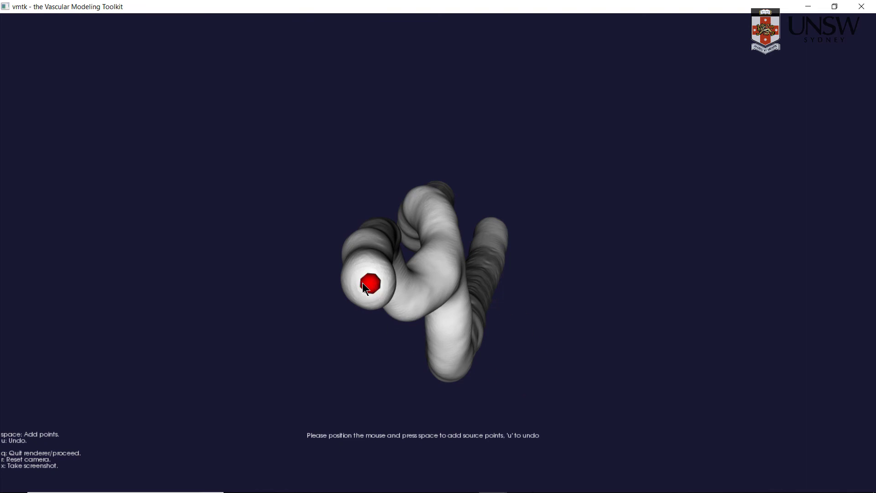
key("q")
Step: Place target points on the end faces of the two wide vessel branches and proceed to the centerline computation
left_click_drag(494, 222, 539, 207)
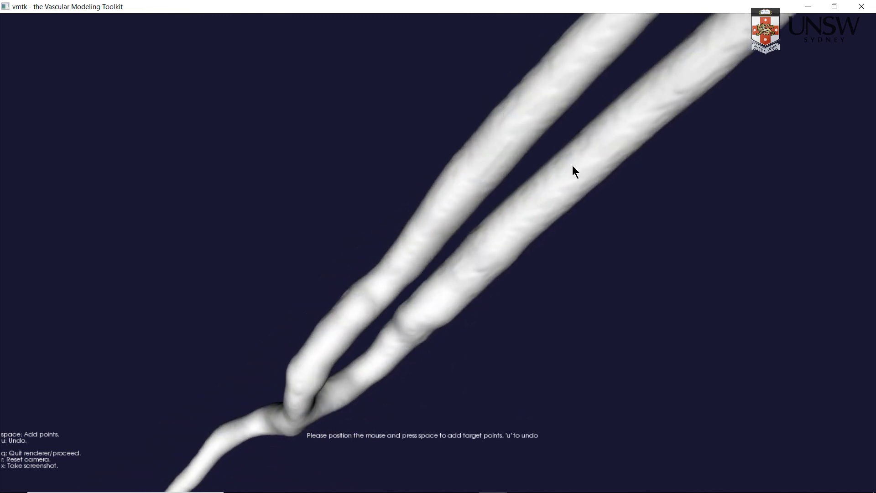
left_click_drag(493, 233, 383, 295)
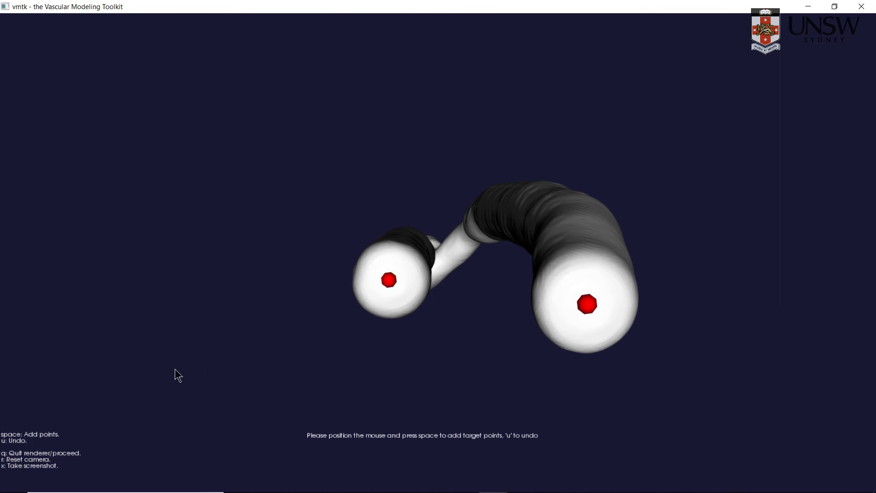
key("q")
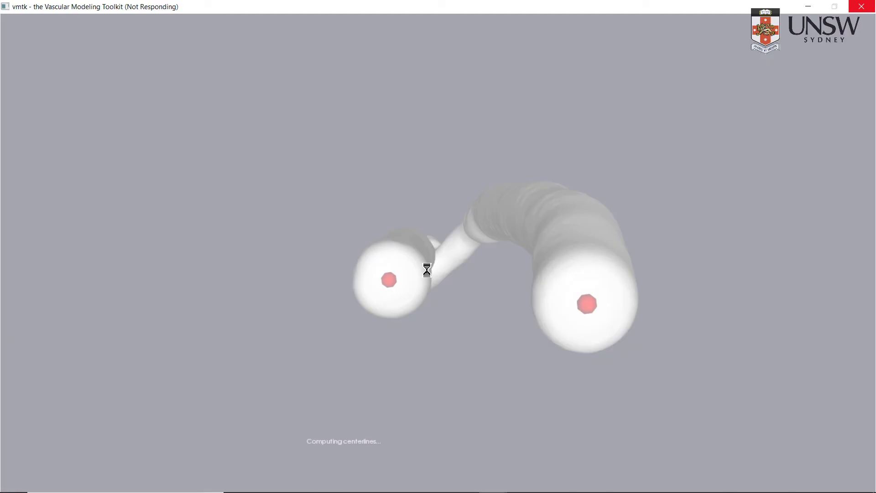
Step: Check the Python process in Task Manager and review the vmtkflowextensions output in PypePad
key("ctrl+alt+Delete")
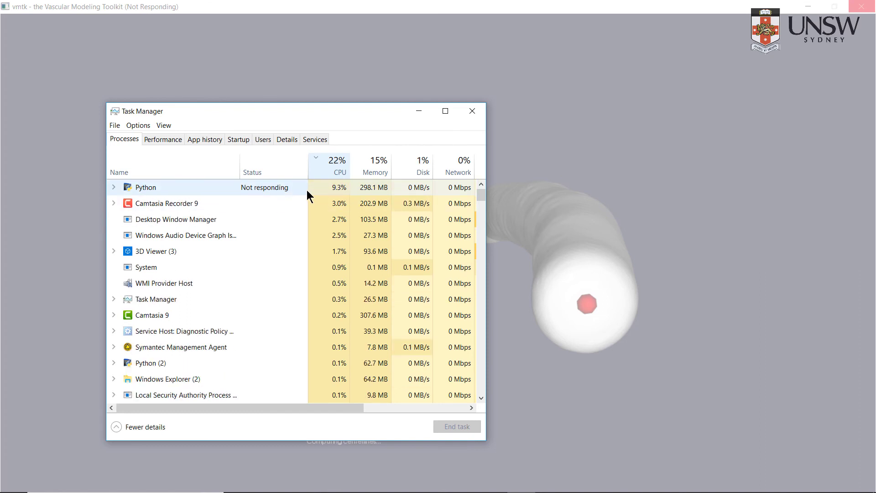
left_click_drag(322, 115, 279, 62)
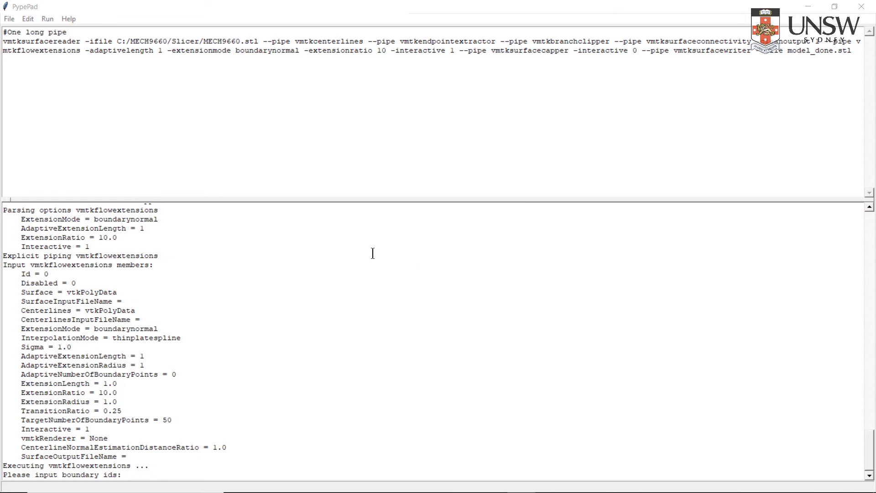
scroll(78, 266, "up", 2)
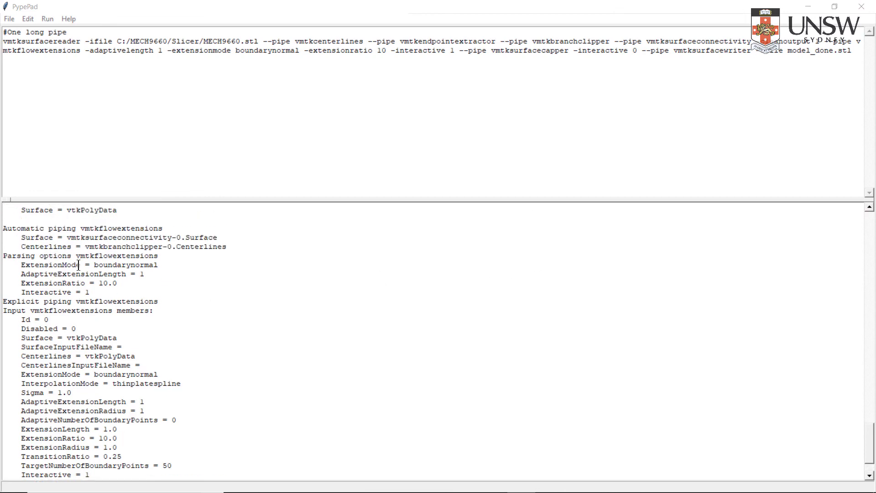
scroll(72, 314, "down", 2)
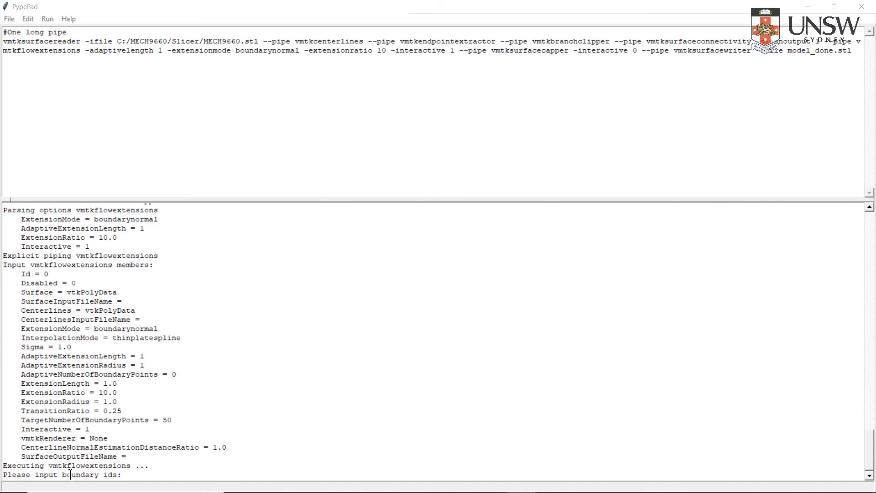
Step: Return to the vmtk render window and enter boundary ids 0 1 2 for the flow extensions
left_click(808, 7)
left_click_drag(404, 252, 616, 250)
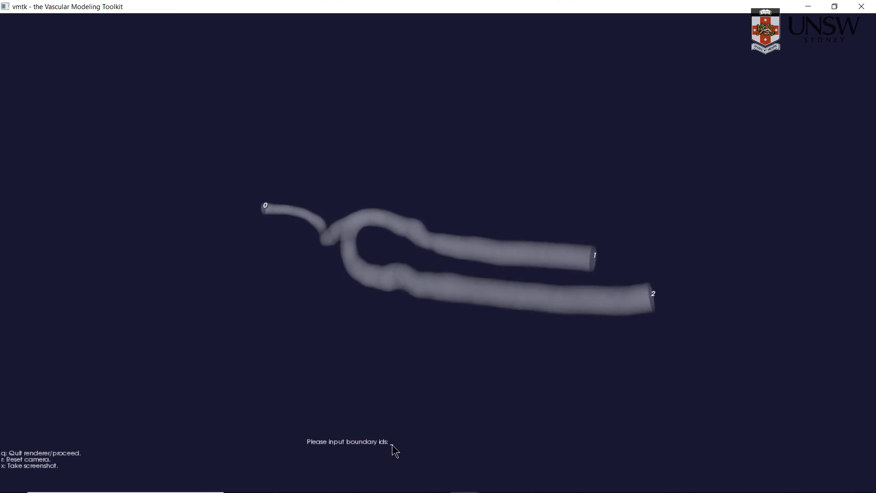
type("0 1 2")
key("Return")
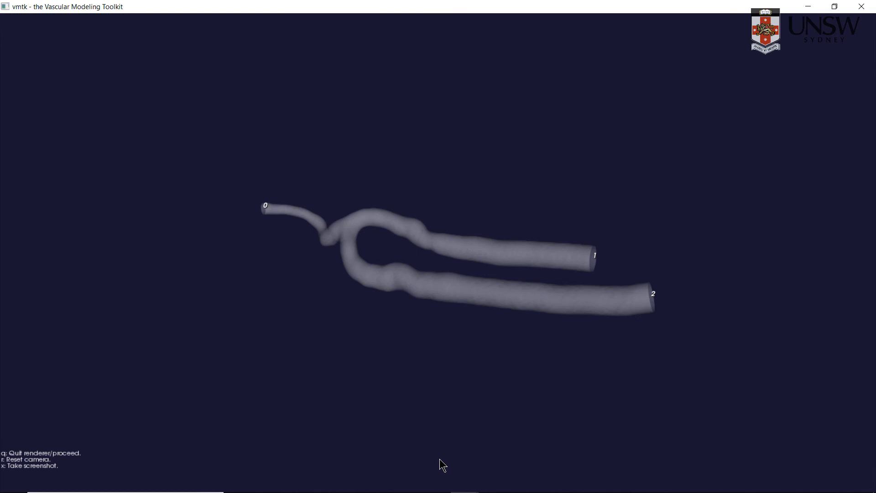
Step: Switch to the Documents folder in File Explorer and open model_done in 3D Viewer
left_click(807, 6)
left_click(185, 6)
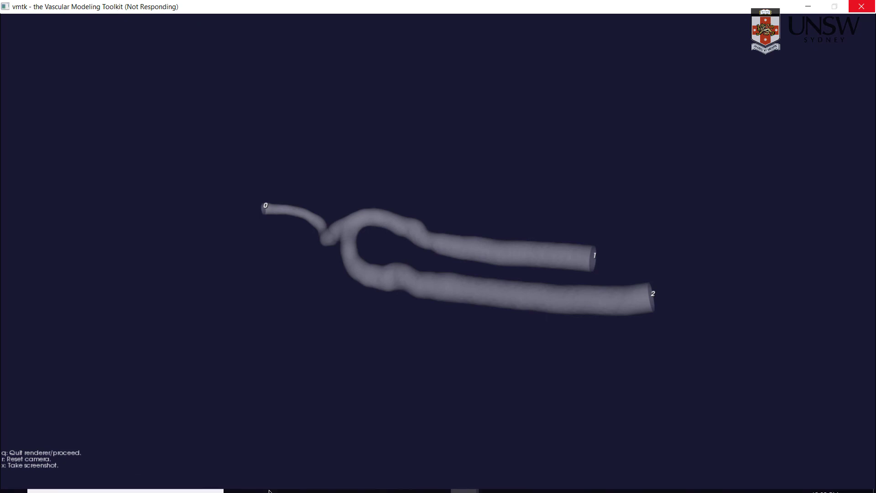
mouse_move(294, 482)
left_click(356, 436)
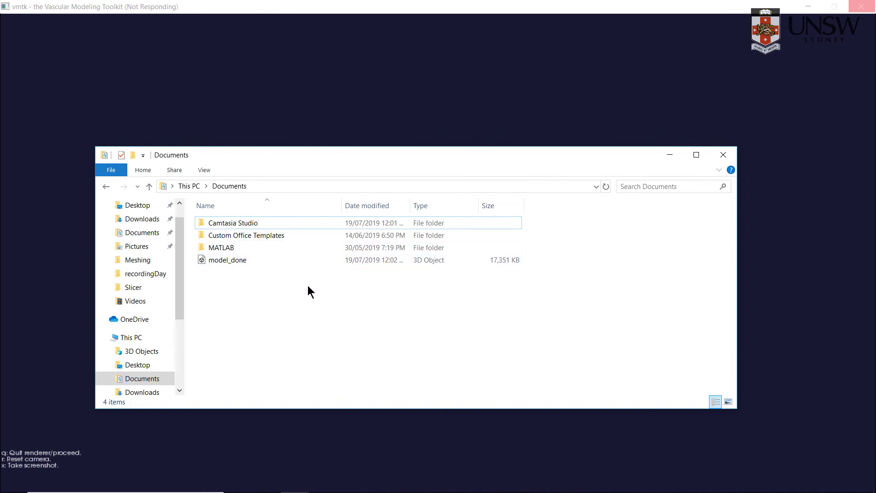
double_click(213, 261)
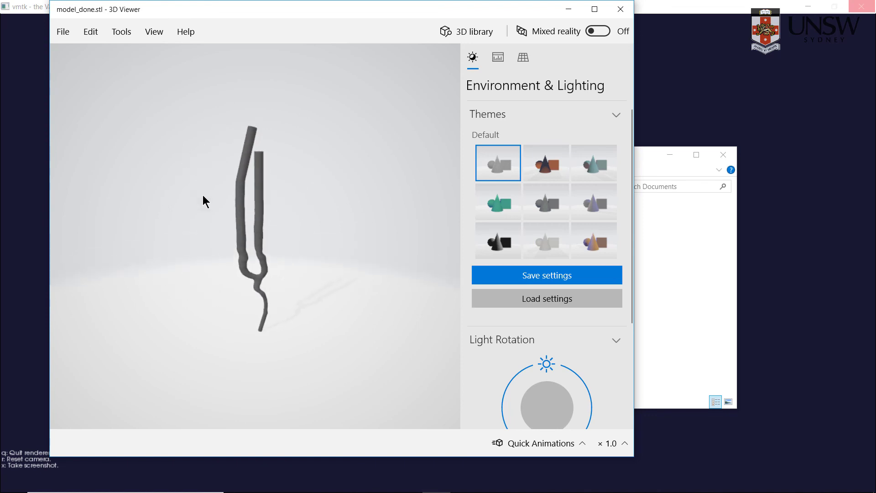
Step: Examine the extended and capped vessel ends of the model from several angles
scroll(266, 212, "up", 3)
scroll(265, 210, "down", 3)
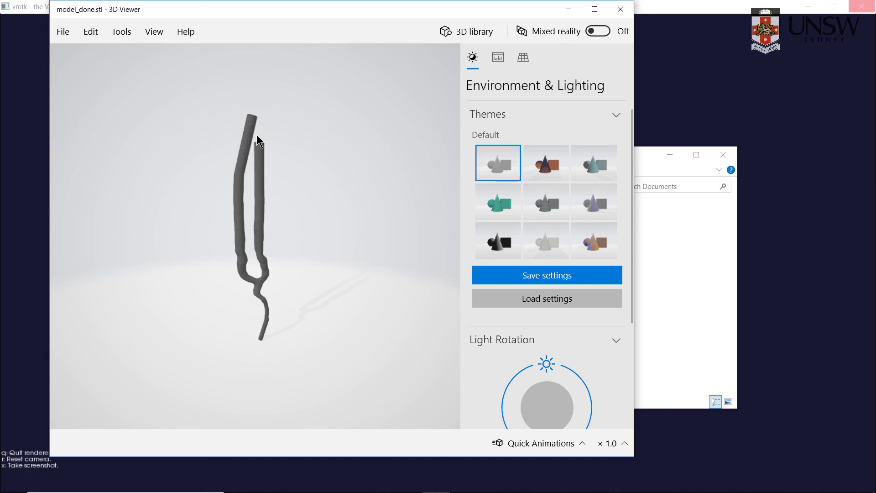
left_click_drag(267, 289, 244, 378)
scroll(258, 281, "up", 3)
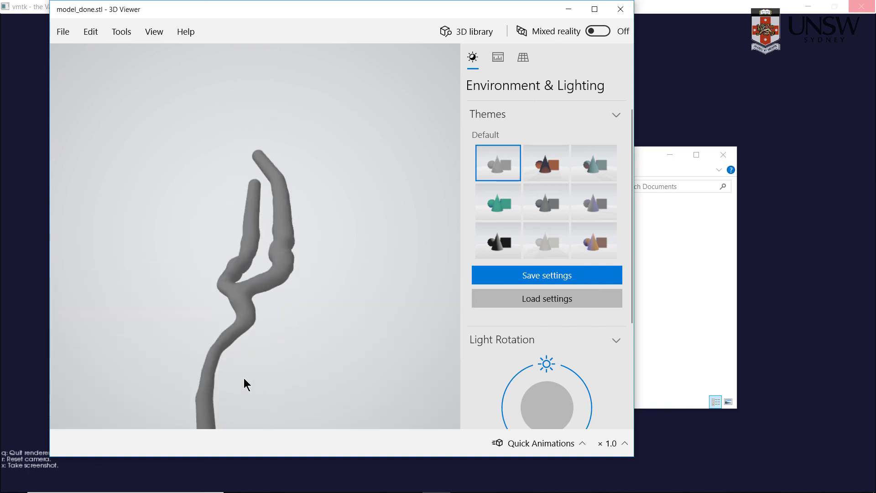